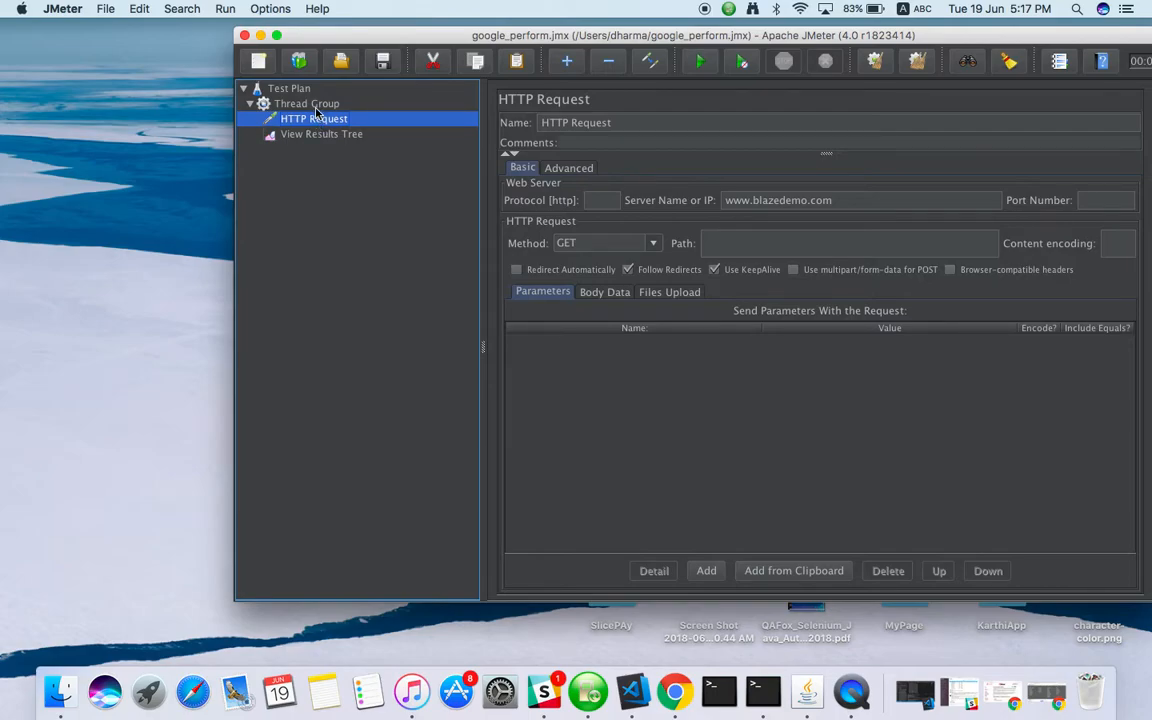
left_click(310, 104)
right_click(316, 110)
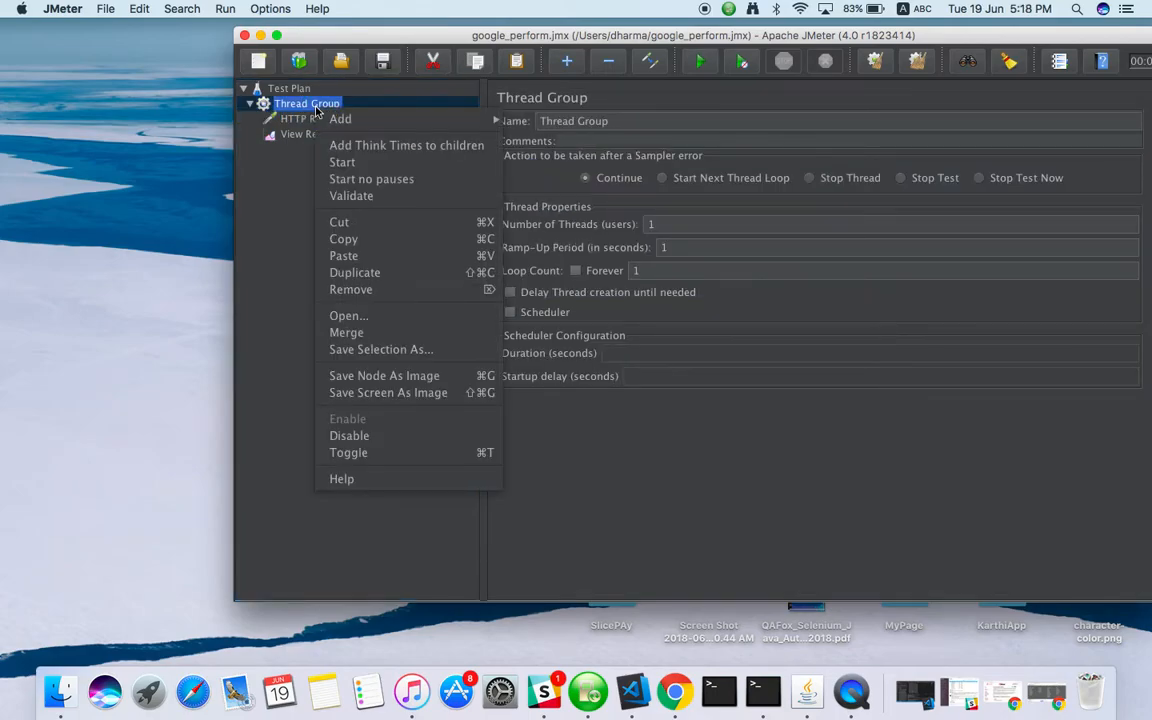
mouse_move(336, 118)
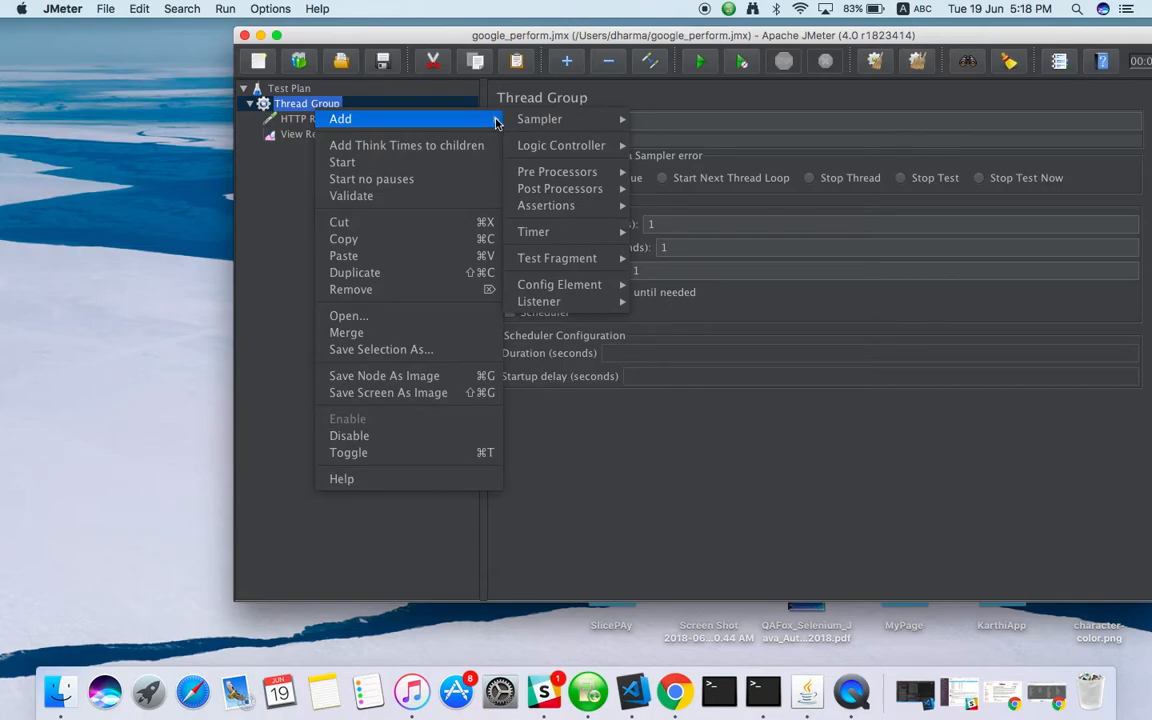
left_click(292, 101)
Step: Add a Response Assertion to the Thread Group
left_click(307, 106)
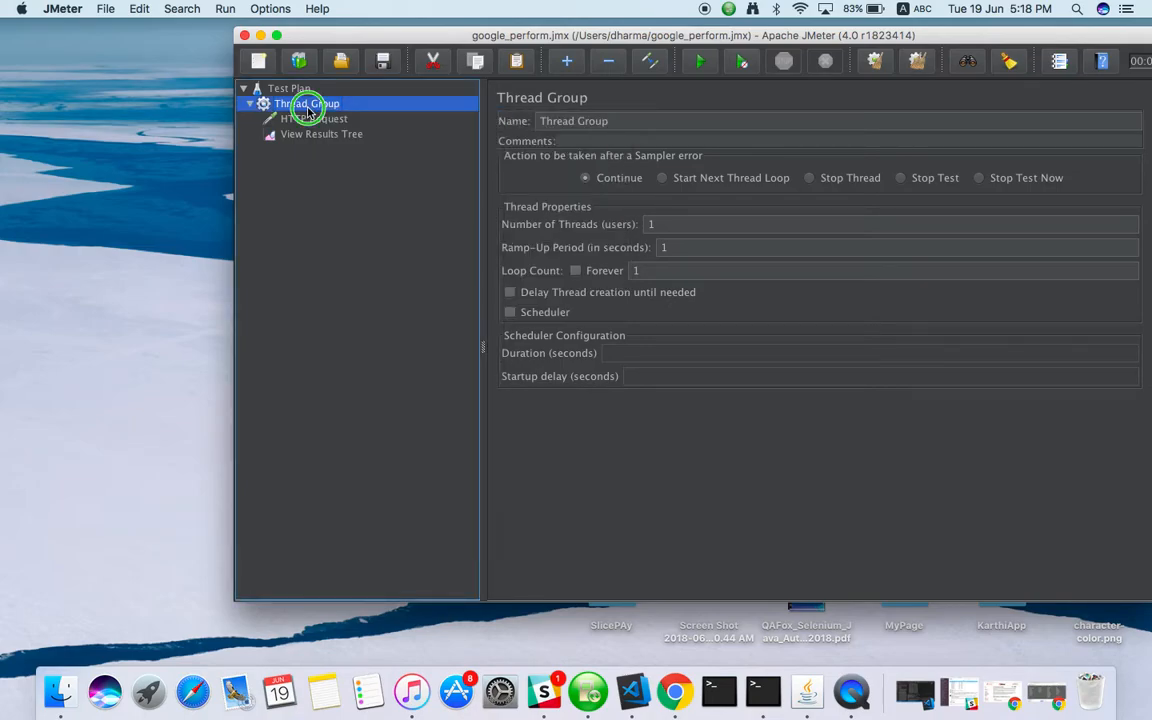
right_click(307, 110)
mouse_move(334, 120)
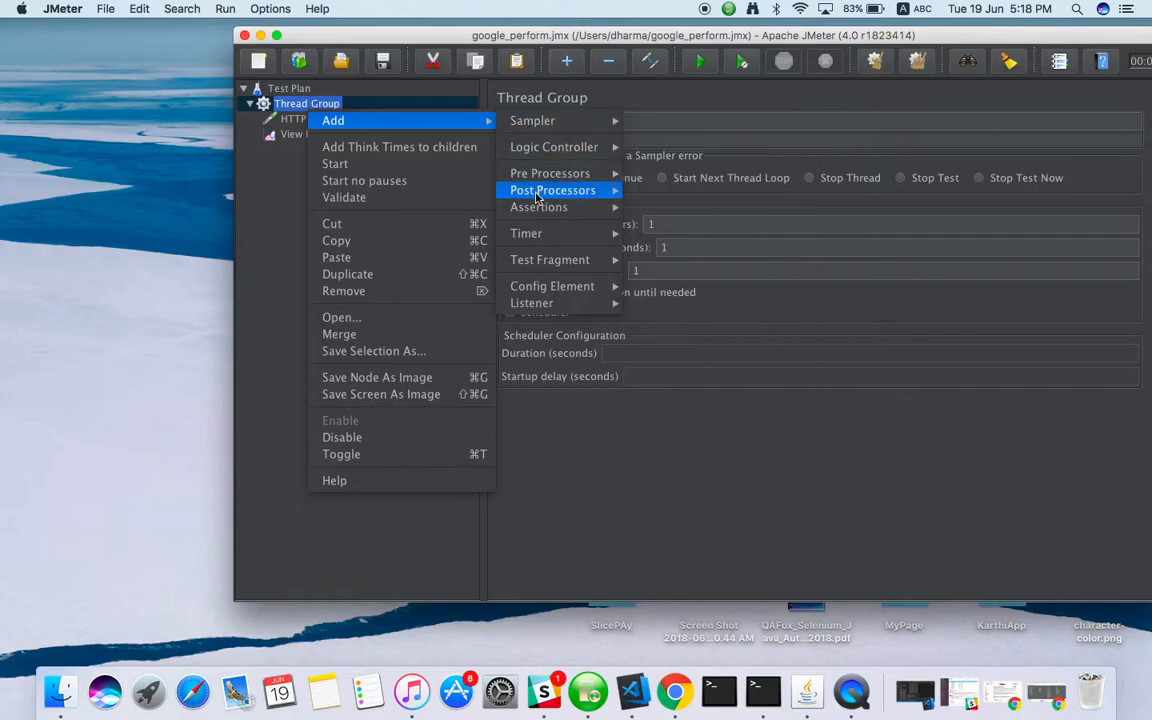
mouse_move(538, 207)
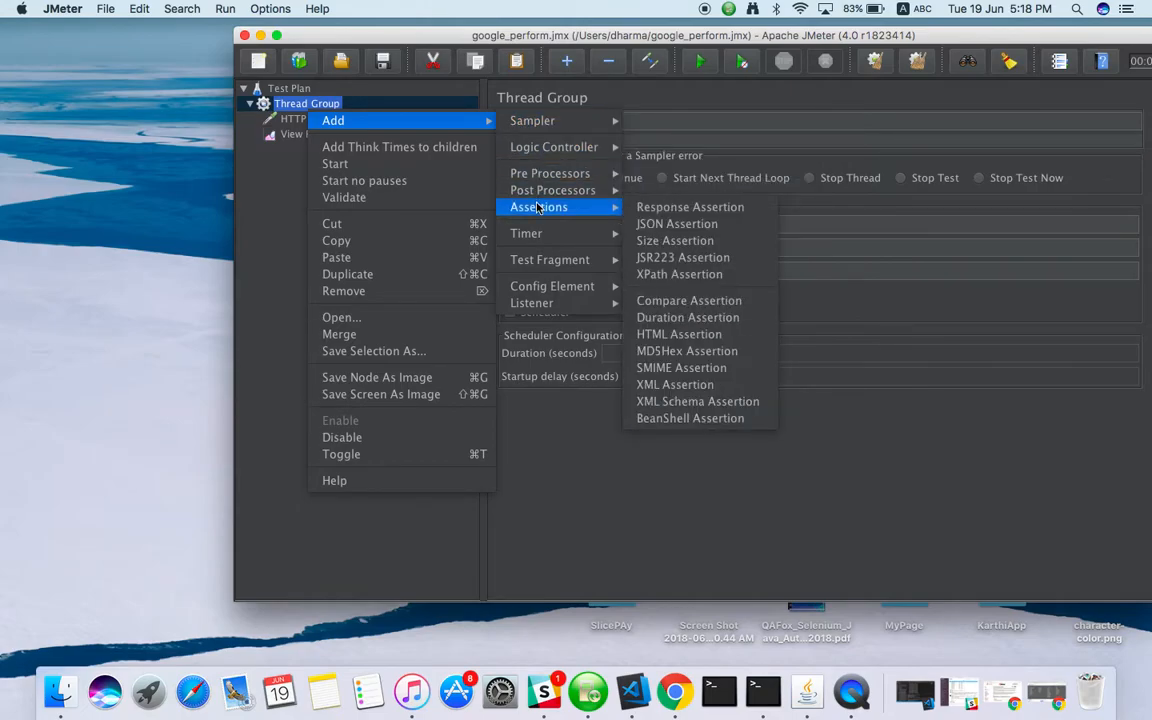
left_click(668, 209)
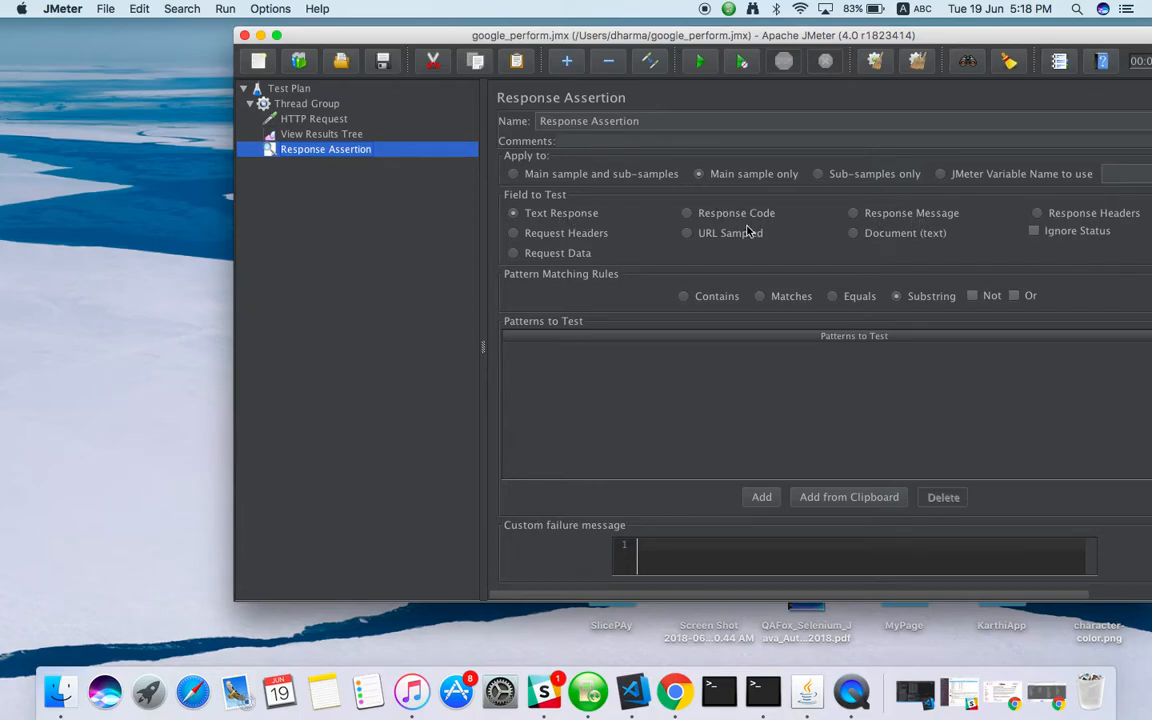
Step: Configure the Response Assertion to check that the Response Code contains the pattern 200, and save the test plan
left_click(688, 214)
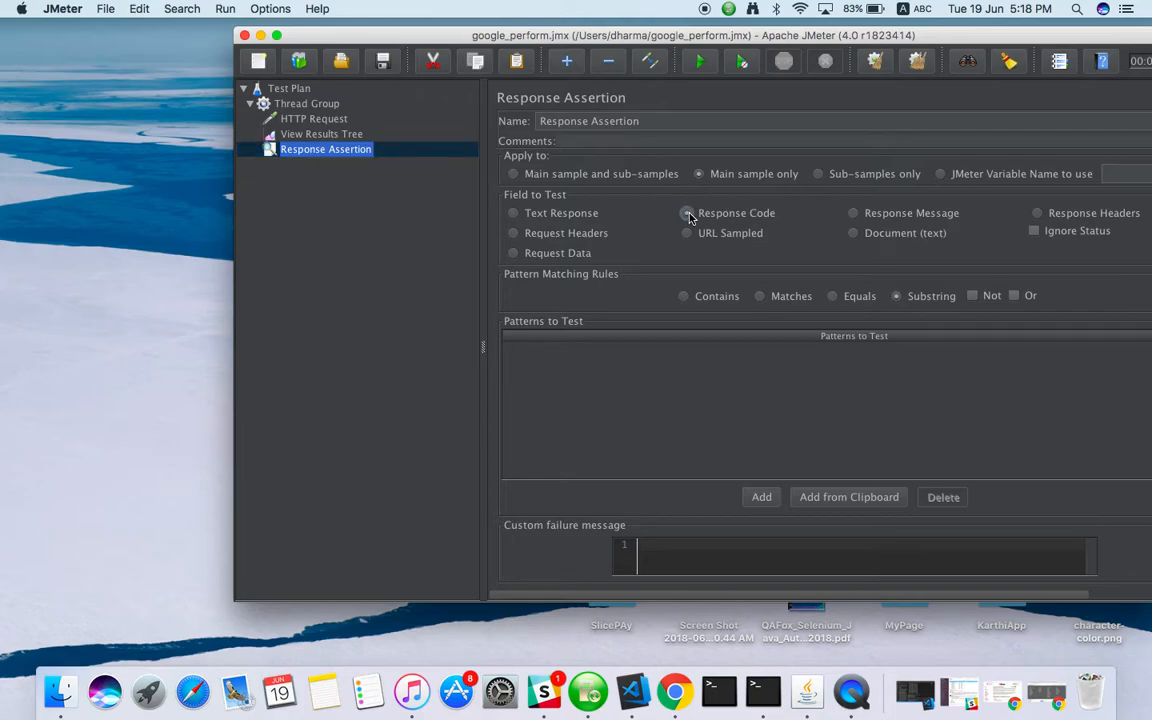
left_click(684, 296)
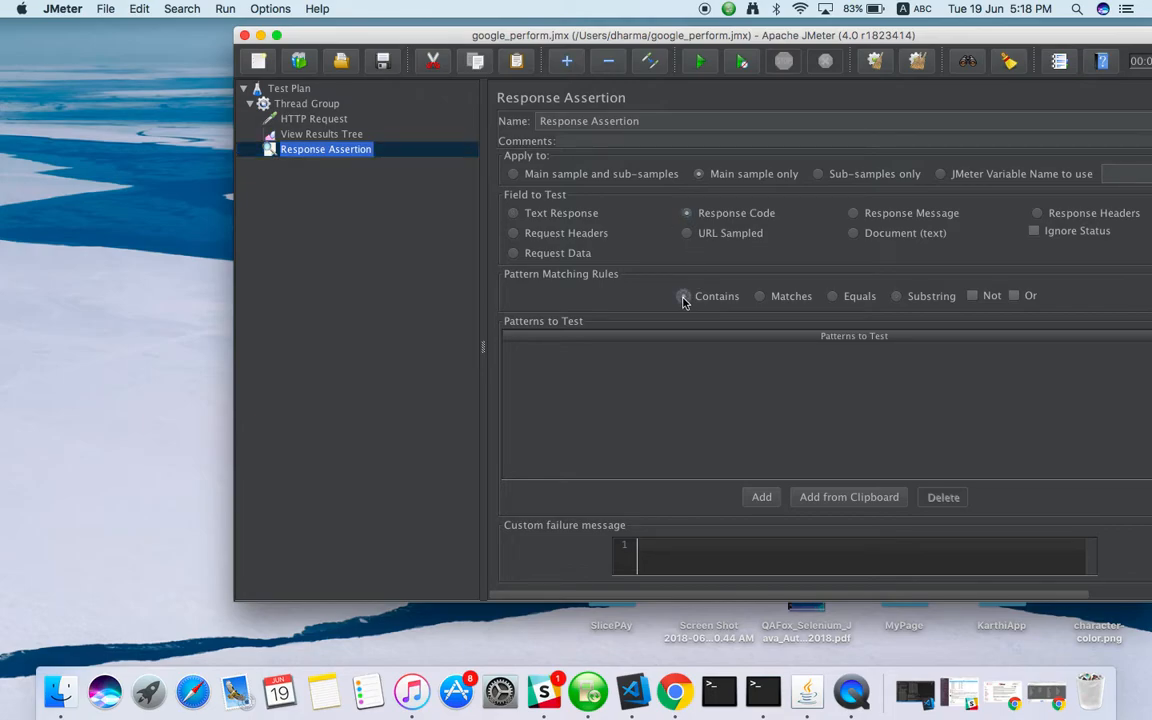
left_click(760, 497)
double_click(616, 356)
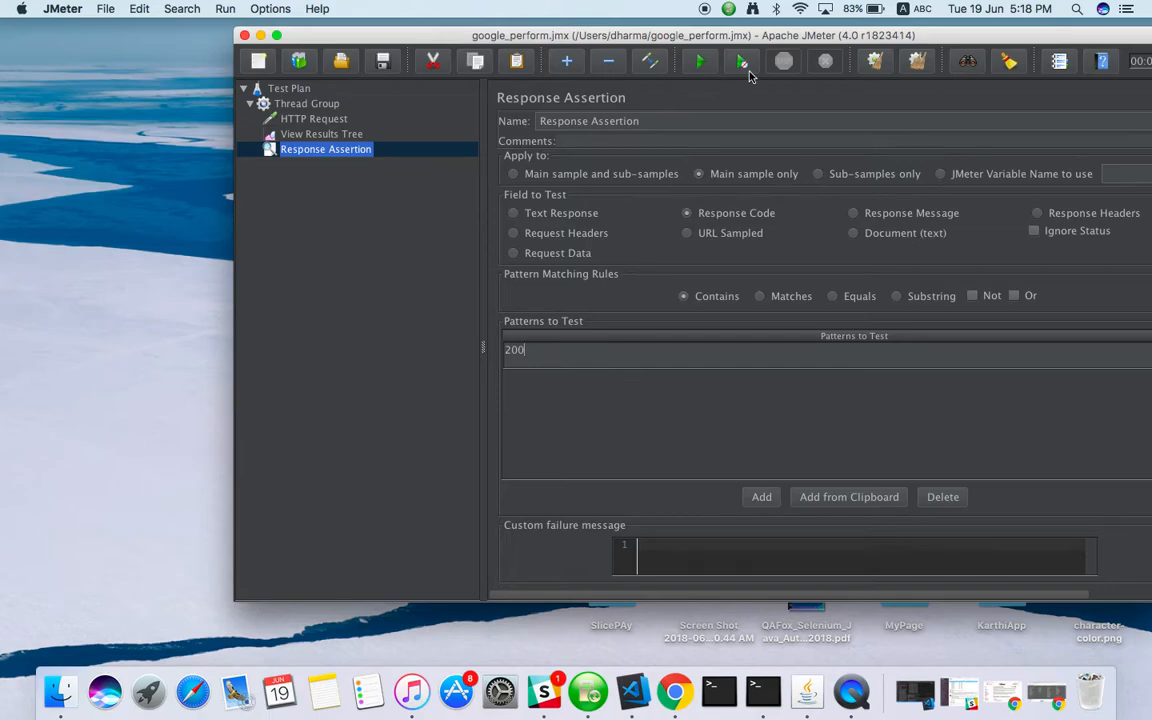
left_click(383, 61)
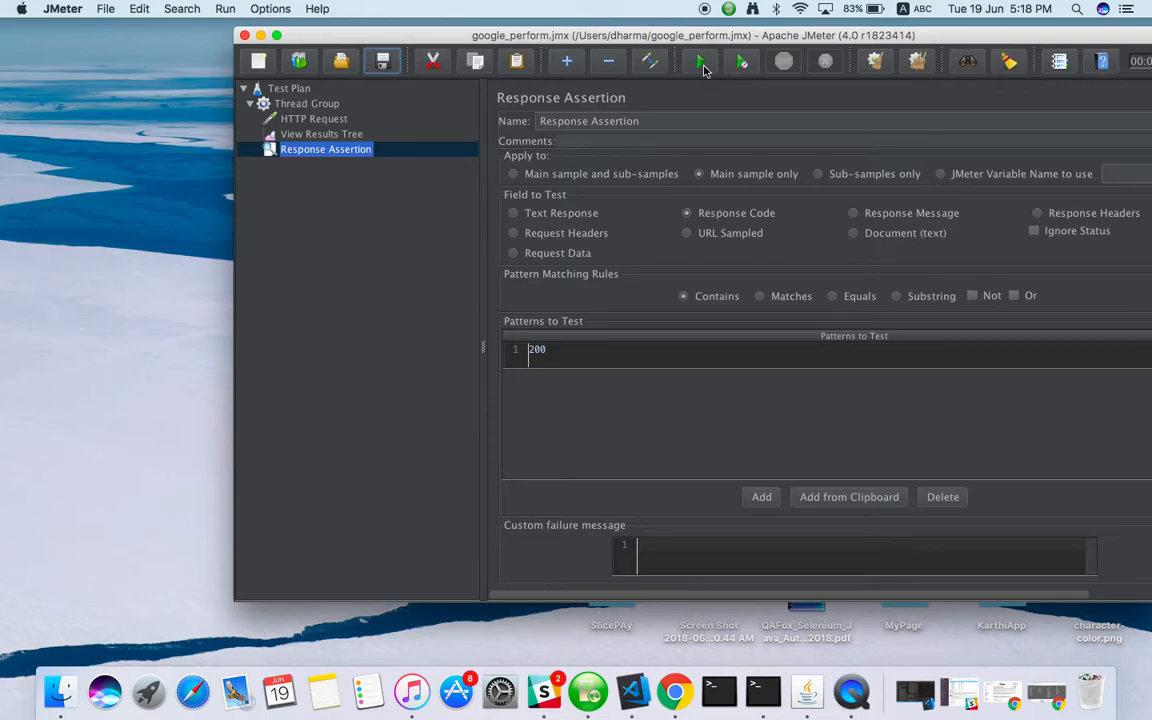
Step: Run the test and inspect the HTTP Request's sampler result, request and response data, including its body size, in View Results Tree
left_click(703, 66)
left_click(333, 138)
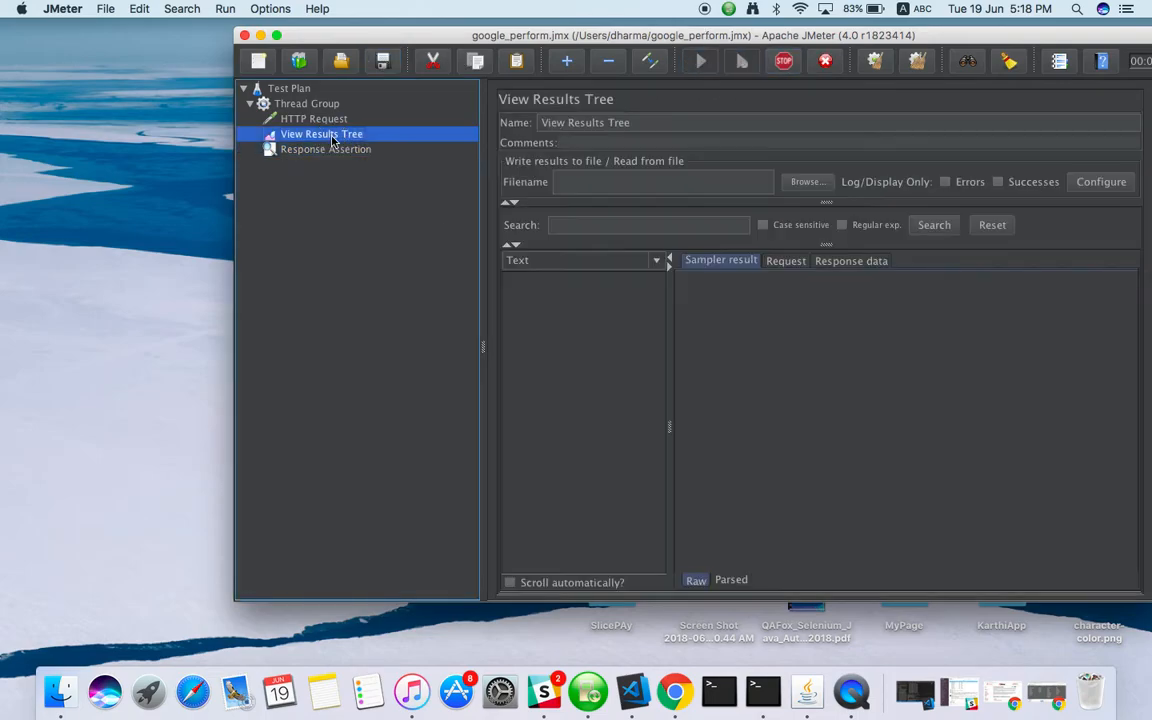
left_click(565, 281)
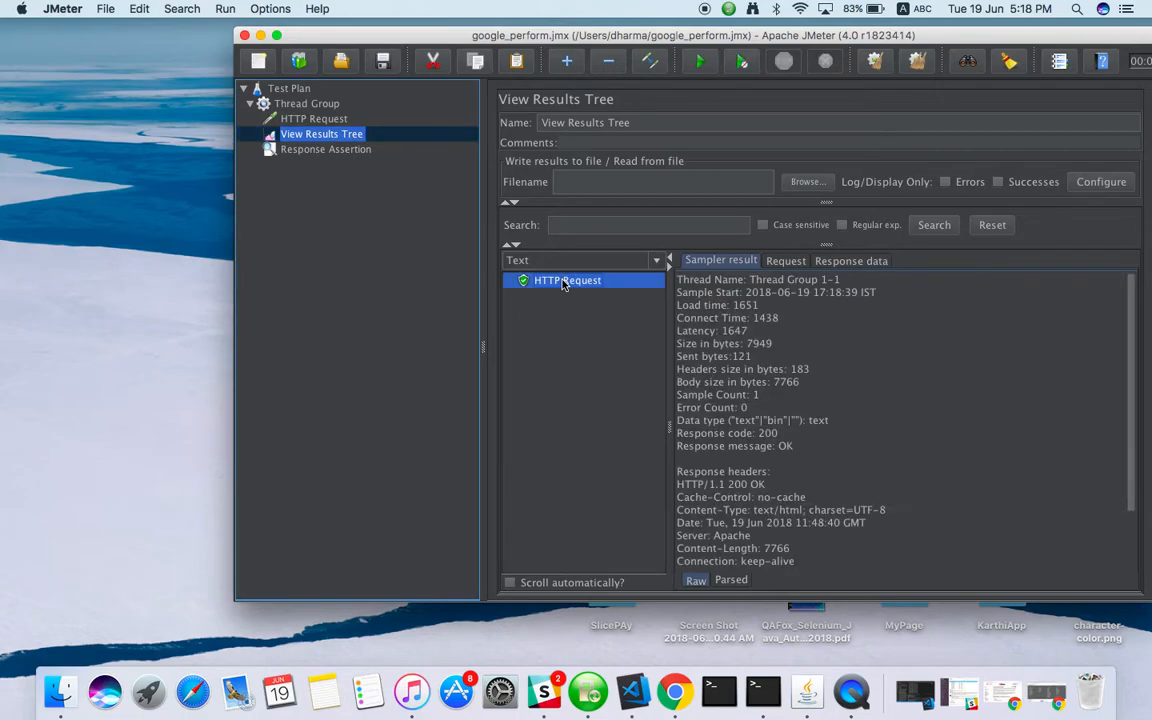
left_click(785, 261)
left_click(817, 262)
left_click(785, 261)
left_click(720, 261)
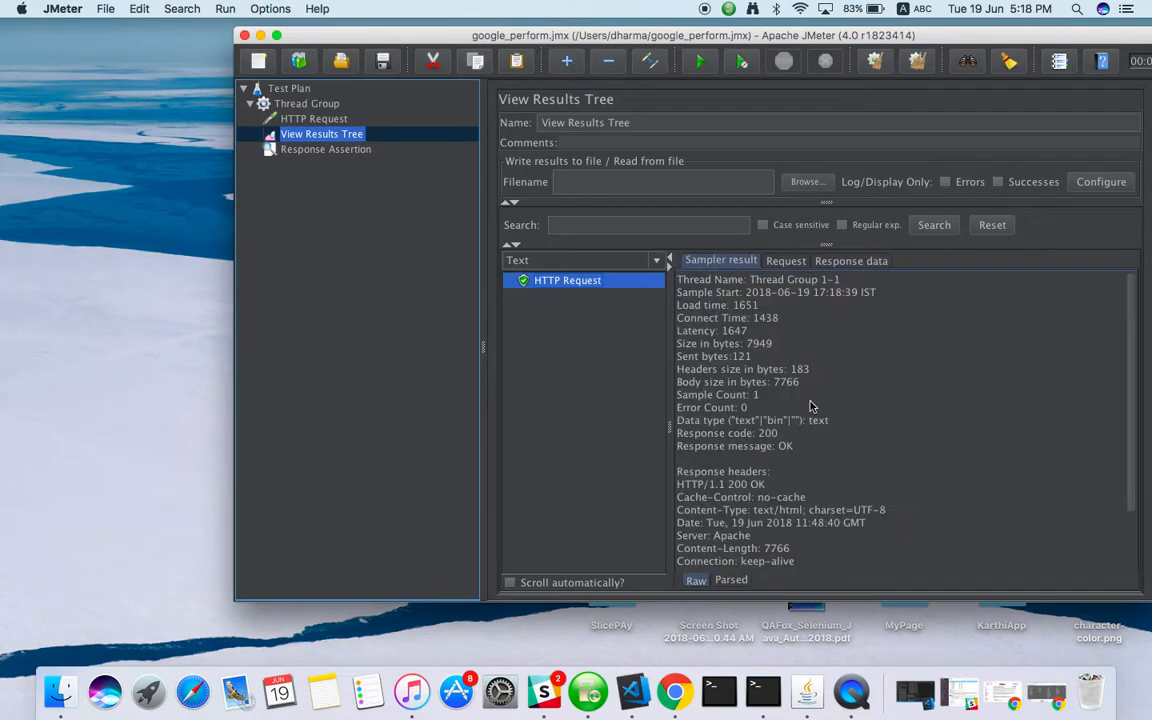
left_click_drag(776, 388, 799, 388)
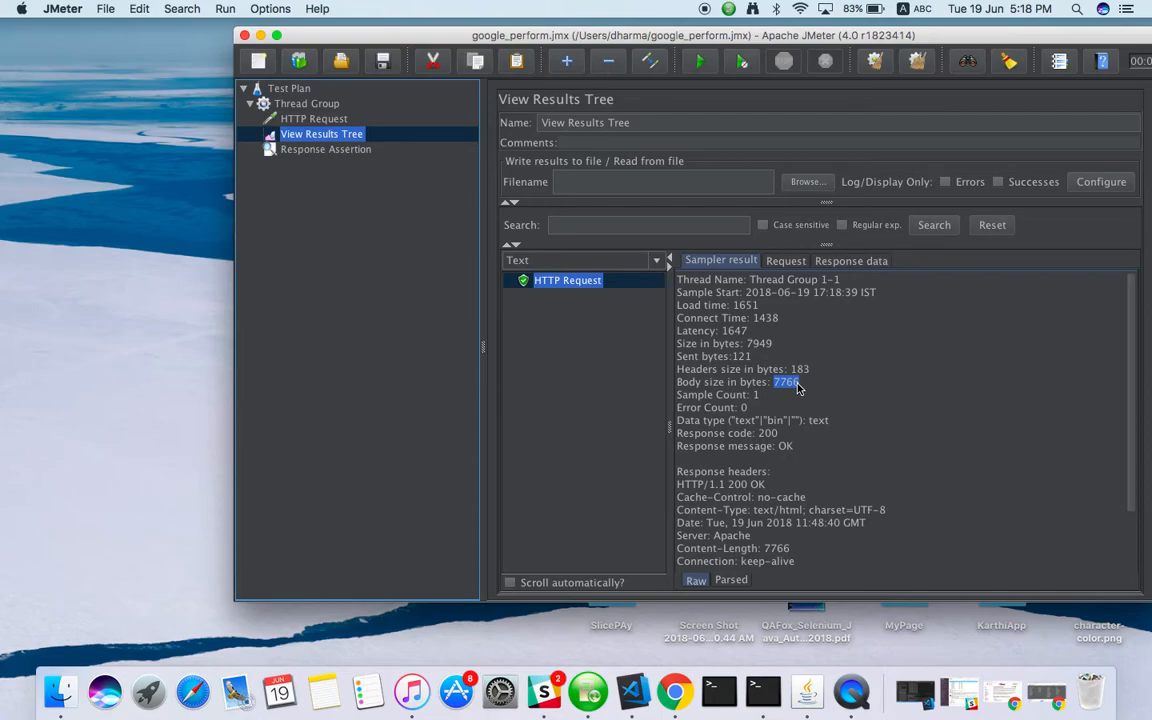
Step: Add a Size Assertion to the Thread Group
left_click(320, 108)
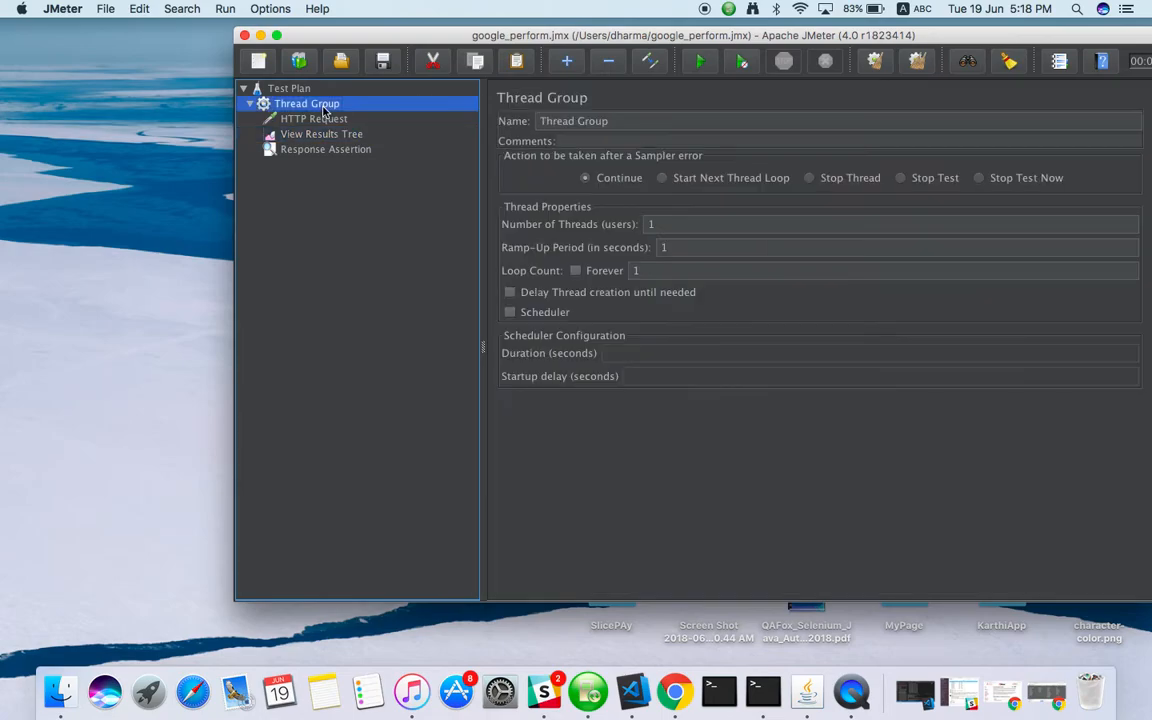
right_click(323, 112)
mouse_move(347, 119)
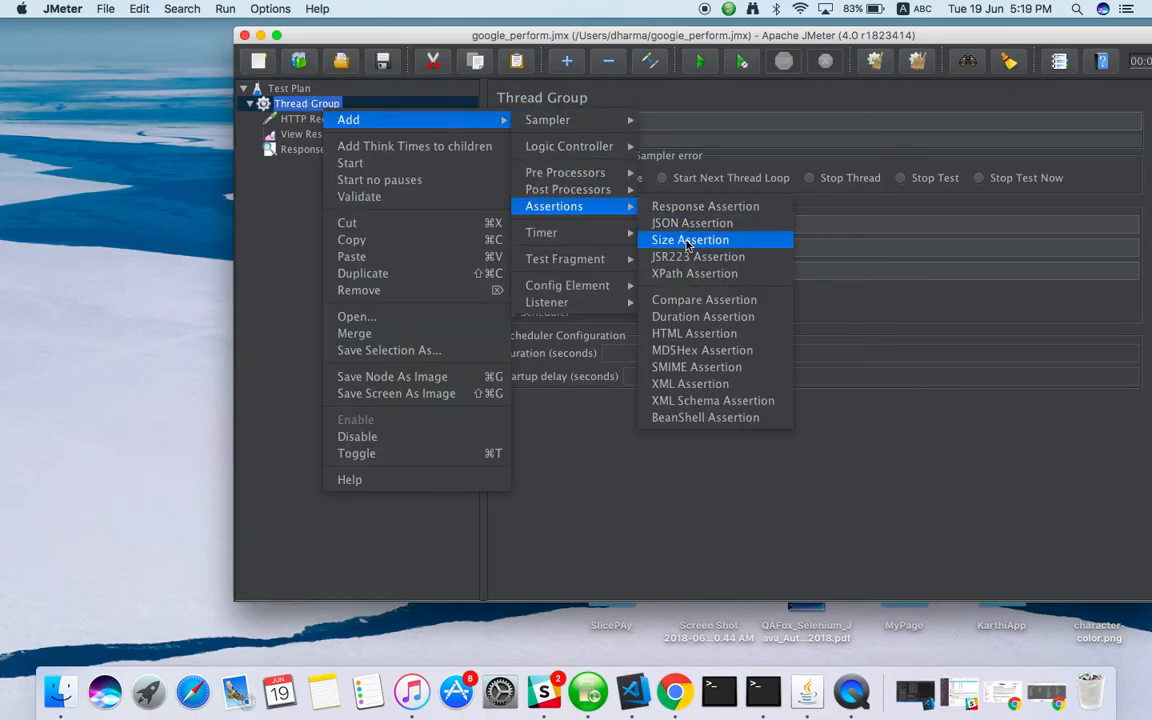
left_click(686, 245)
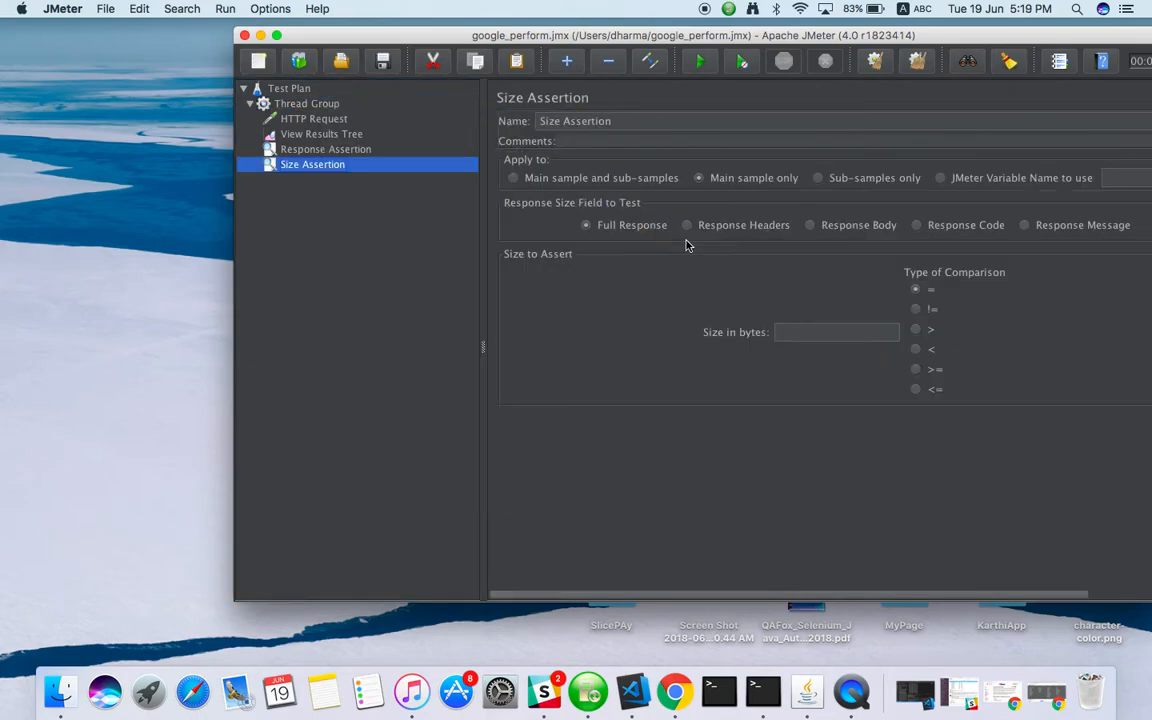
Step: Configure the Size Assertion to require a Response Body size >= 7766 bytes, and save the test plan
left_click(811, 226)
left_click(786, 331)
type("7766")
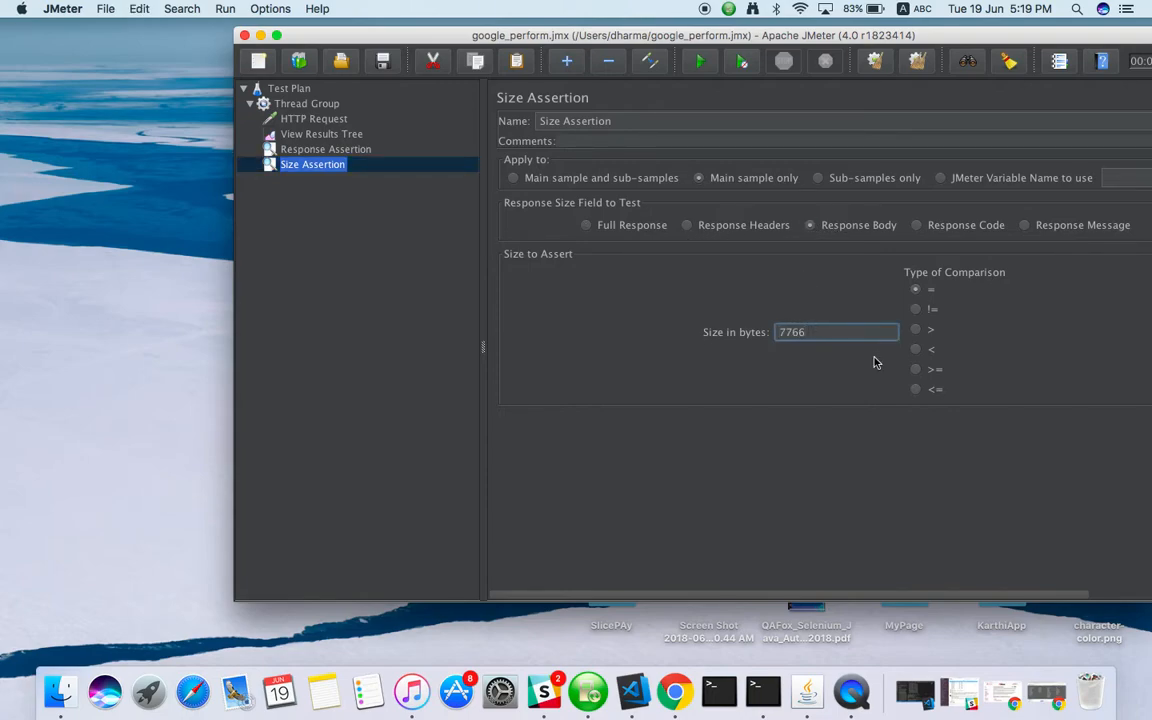
left_click(916, 370)
left_click(383, 61)
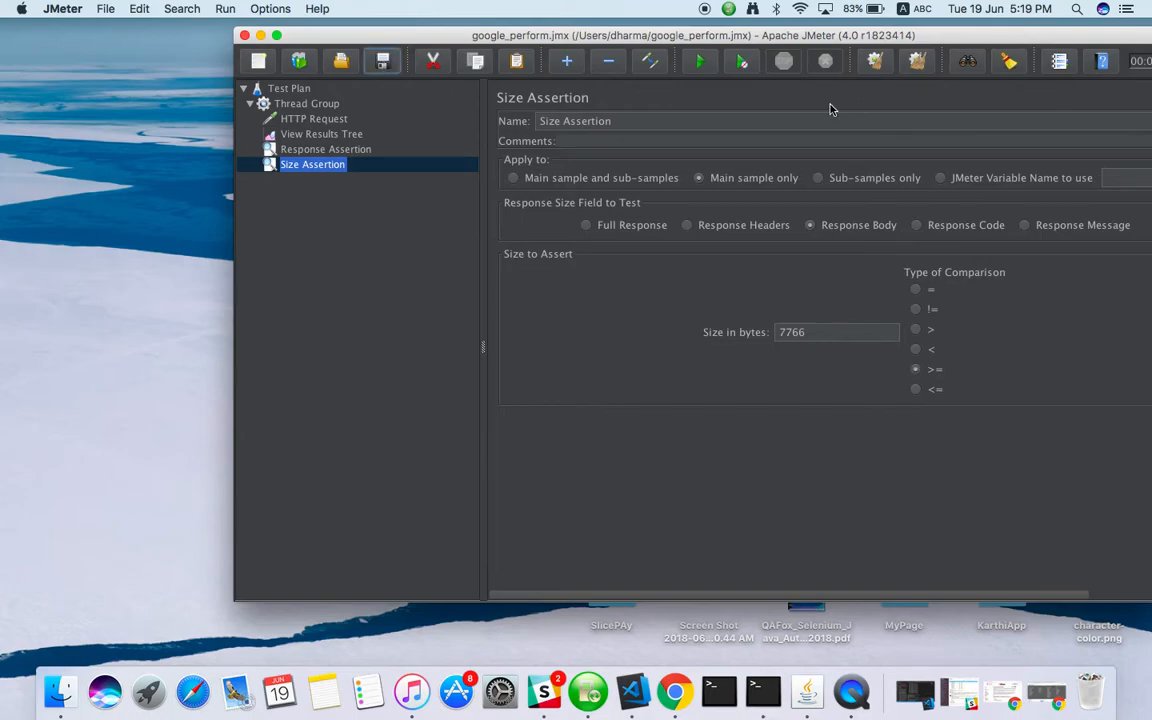
Step: Rerun the test on a cleared View Results Tree, inspect the HTTP Request result, and clear it again
left_click(320, 133)
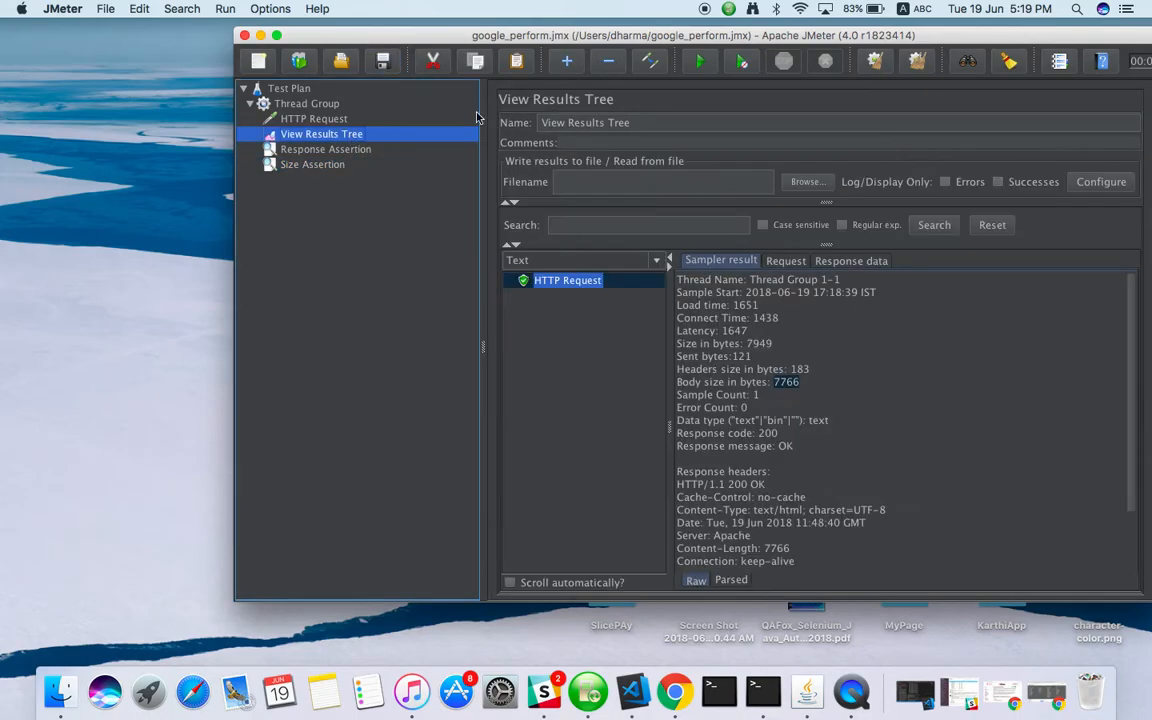
left_click(876, 62)
left_click(700, 62)
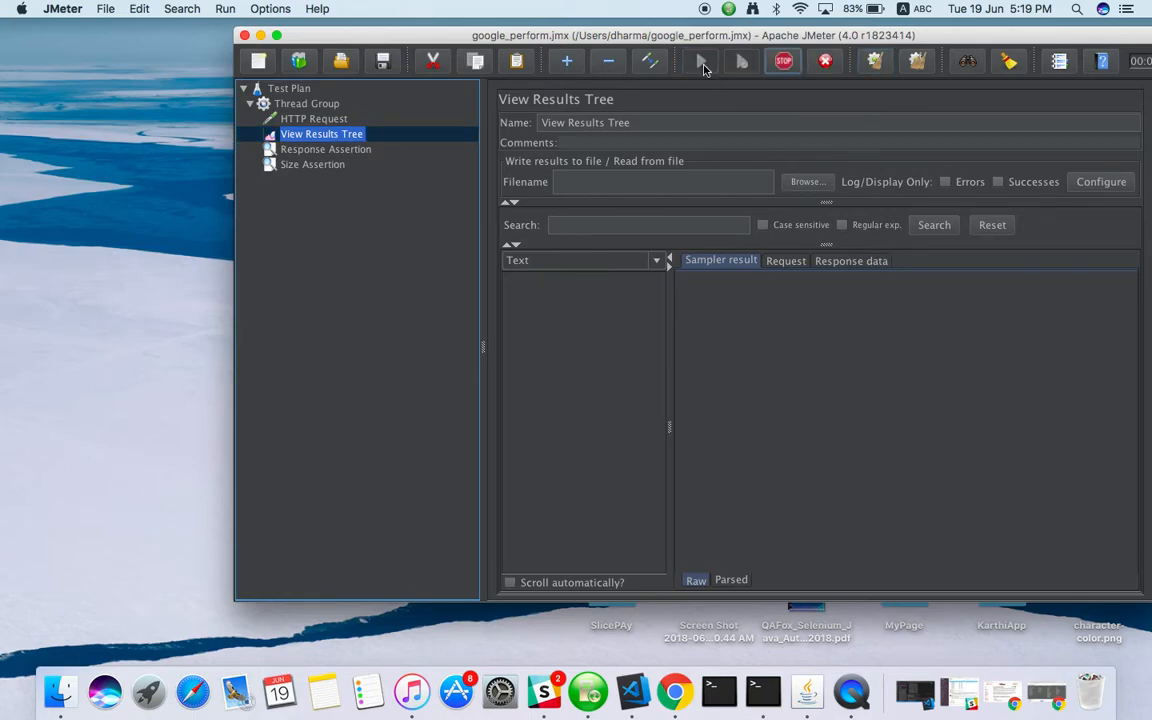
left_click(566, 281)
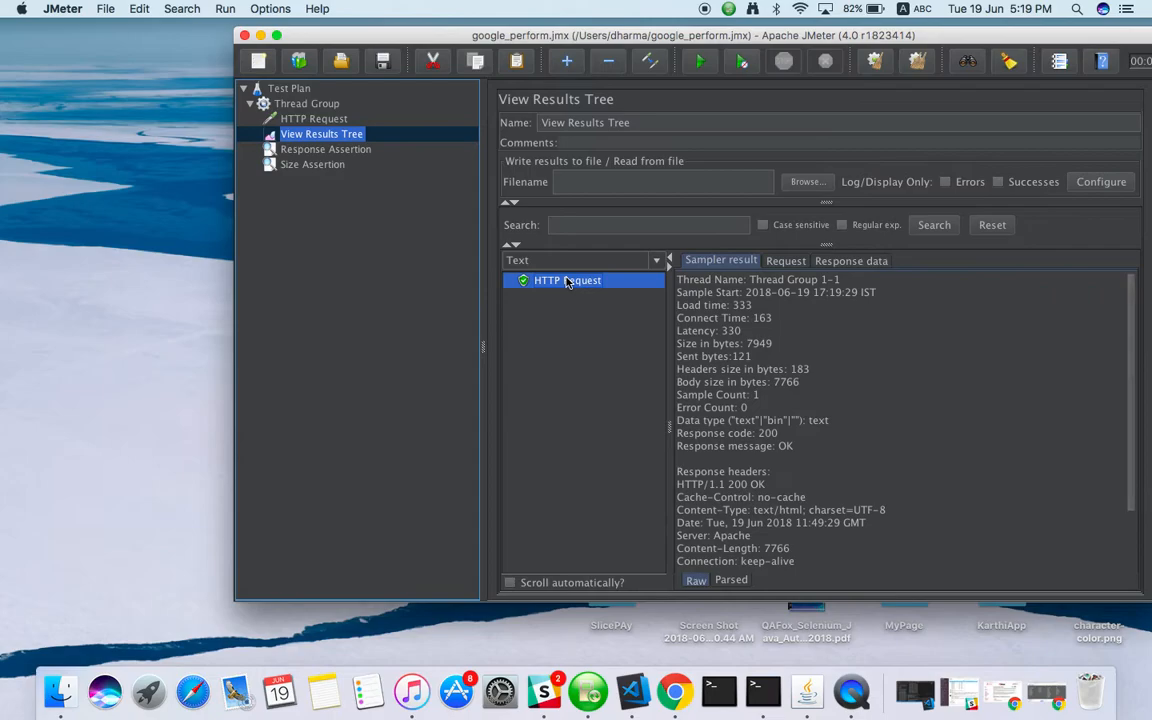
left_click(874, 62)
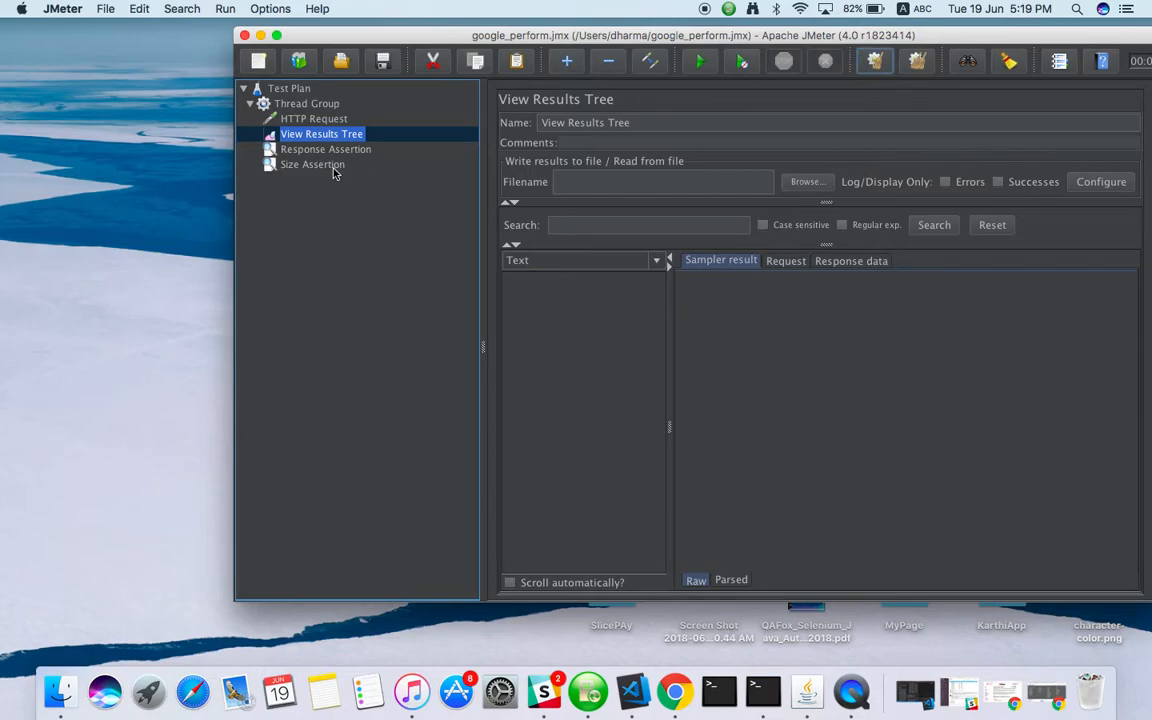
Step: Set the Response Assertion's pattern to test to 300 and save the test plan
left_click(305, 164)
left_click(306, 148)
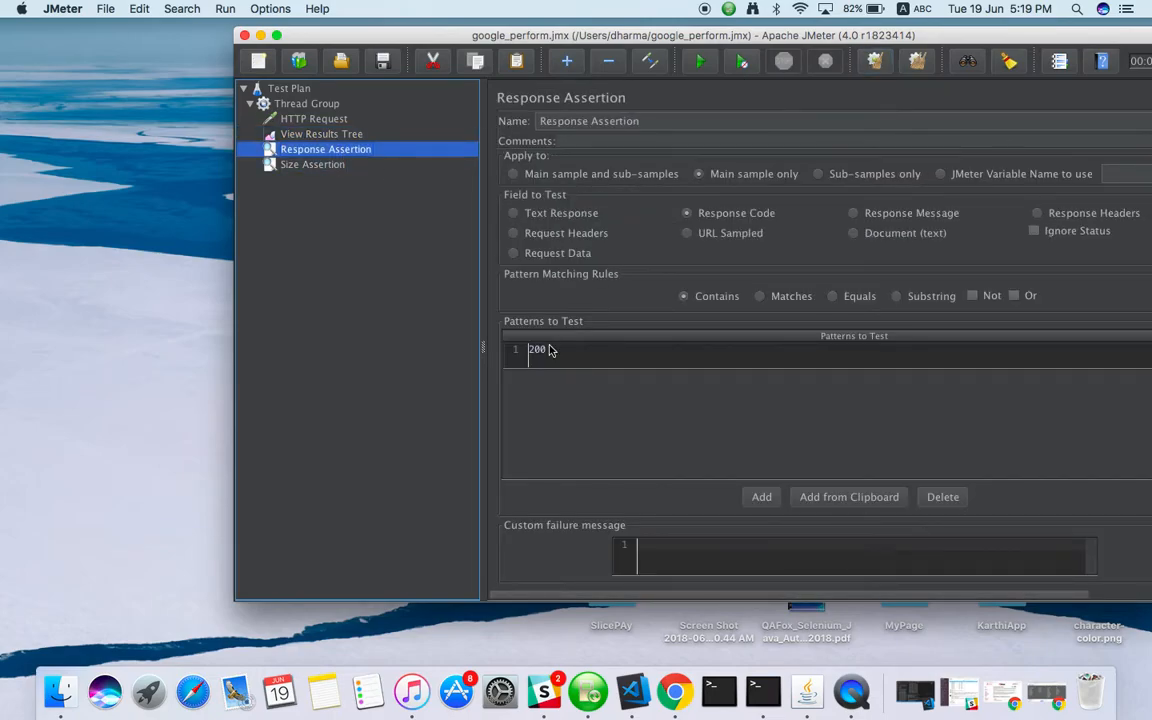
left_click(548, 350)
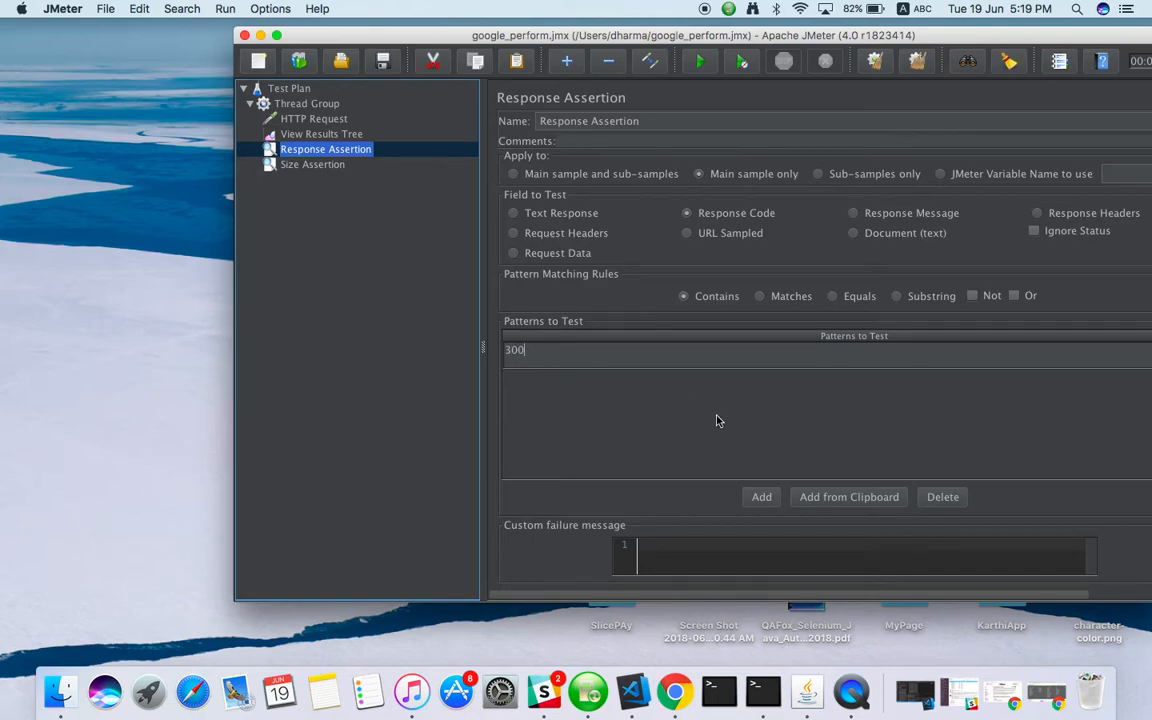
left_click(381, 69)
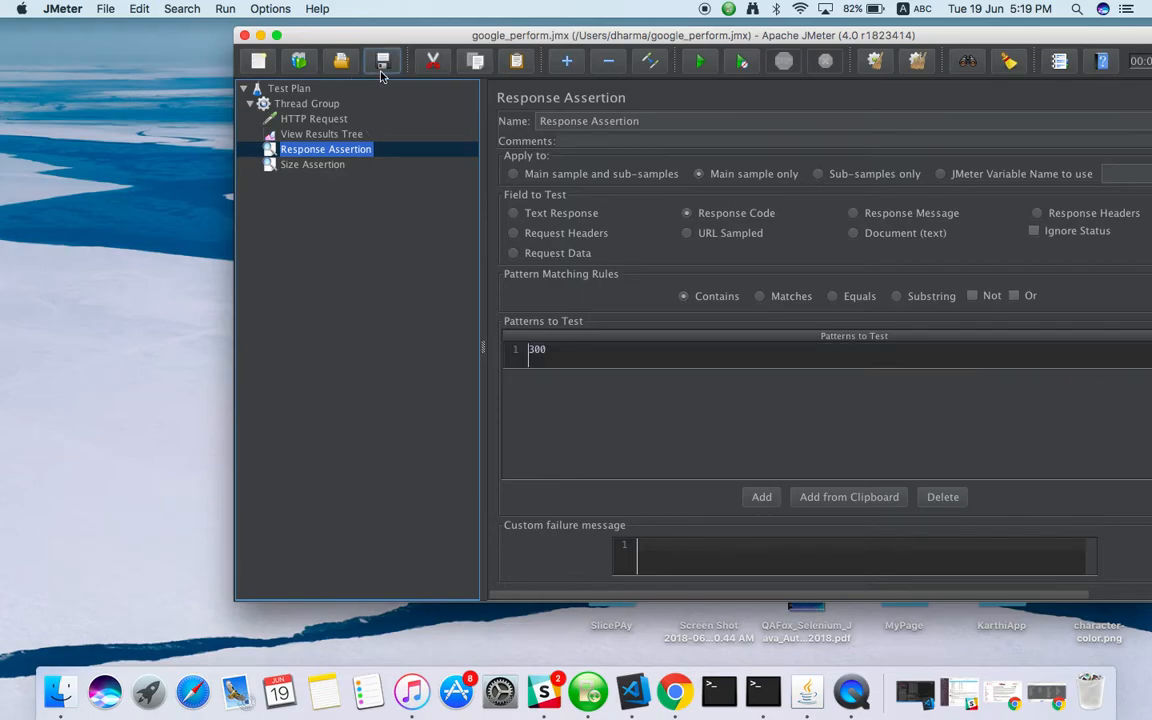
Step: Run the test and examine the Response Assertion's failure message under the HTTP Request in View Results Tree
left_click(315, 133)
left_click(699, 61)
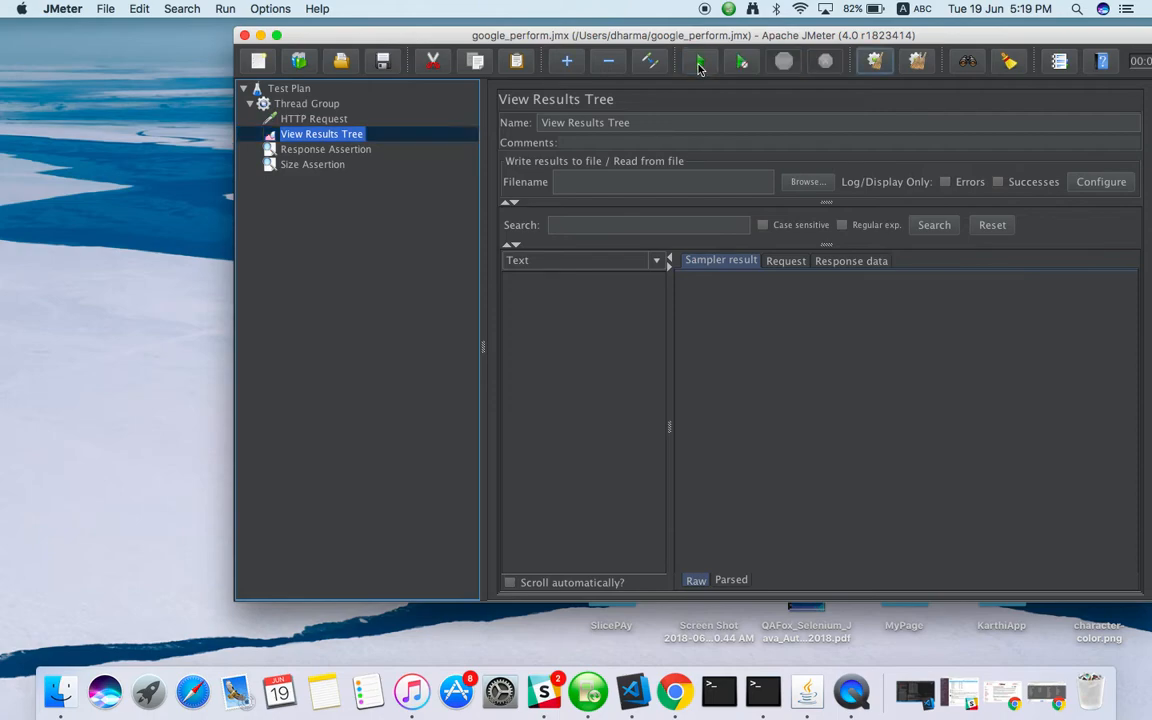
left_click(543, 283)
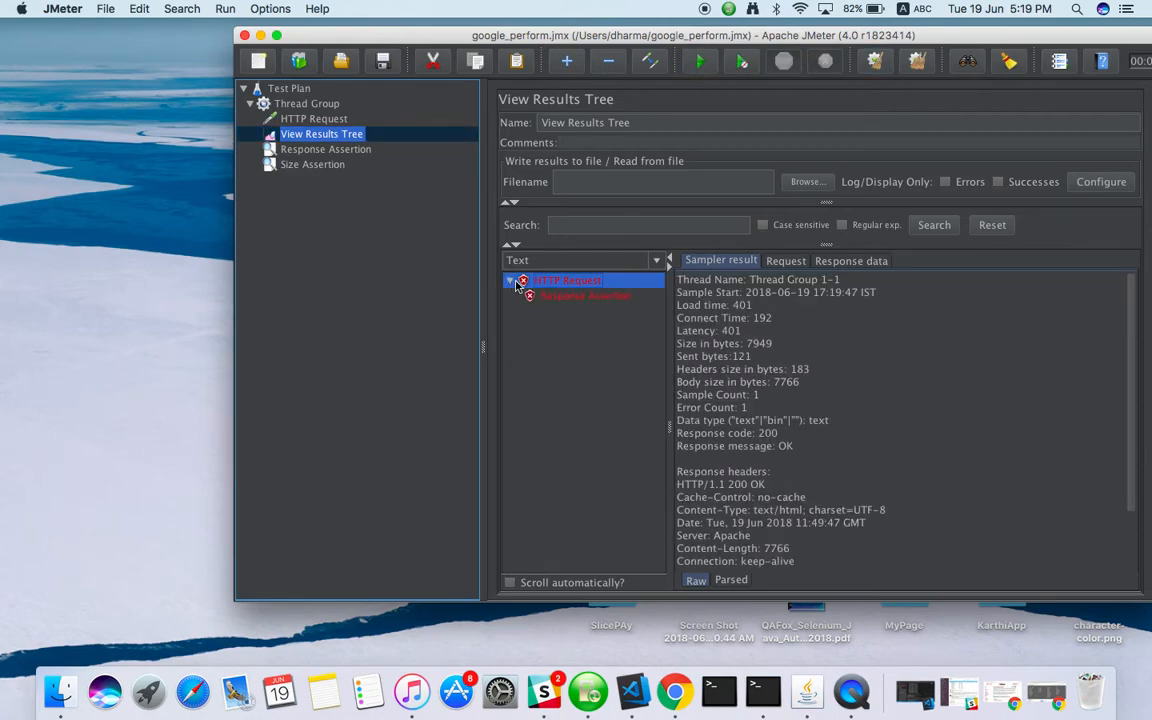
left_click(528, 297)
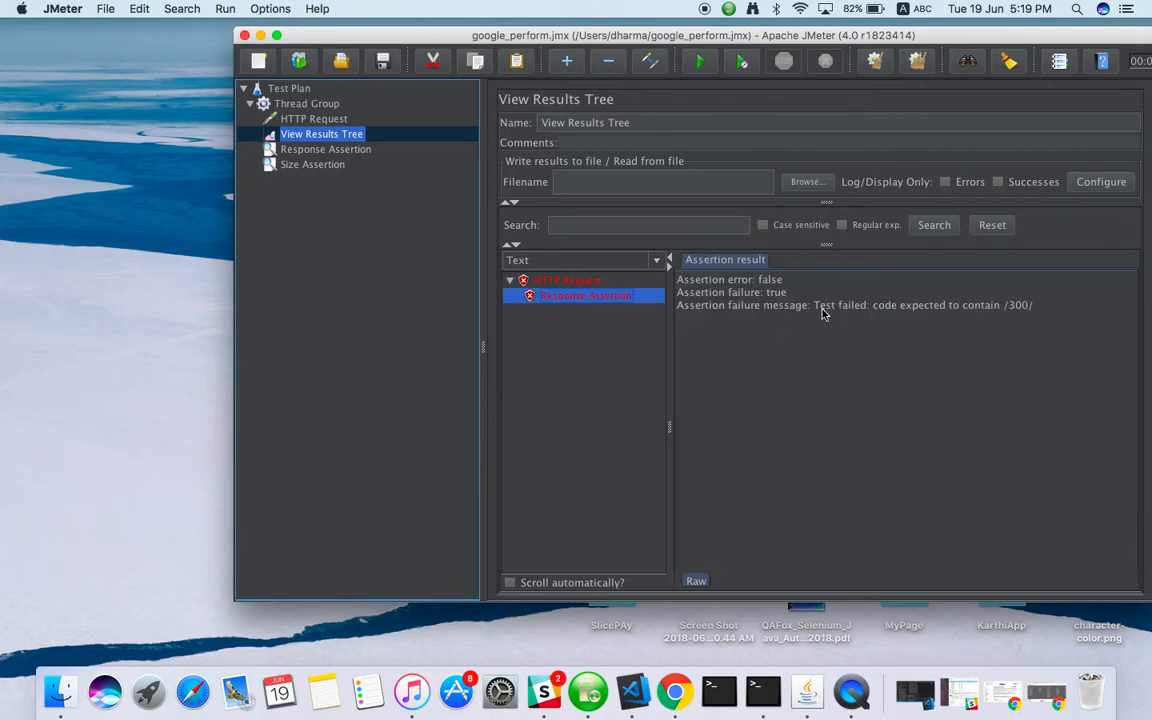
double_click(1017, 306)
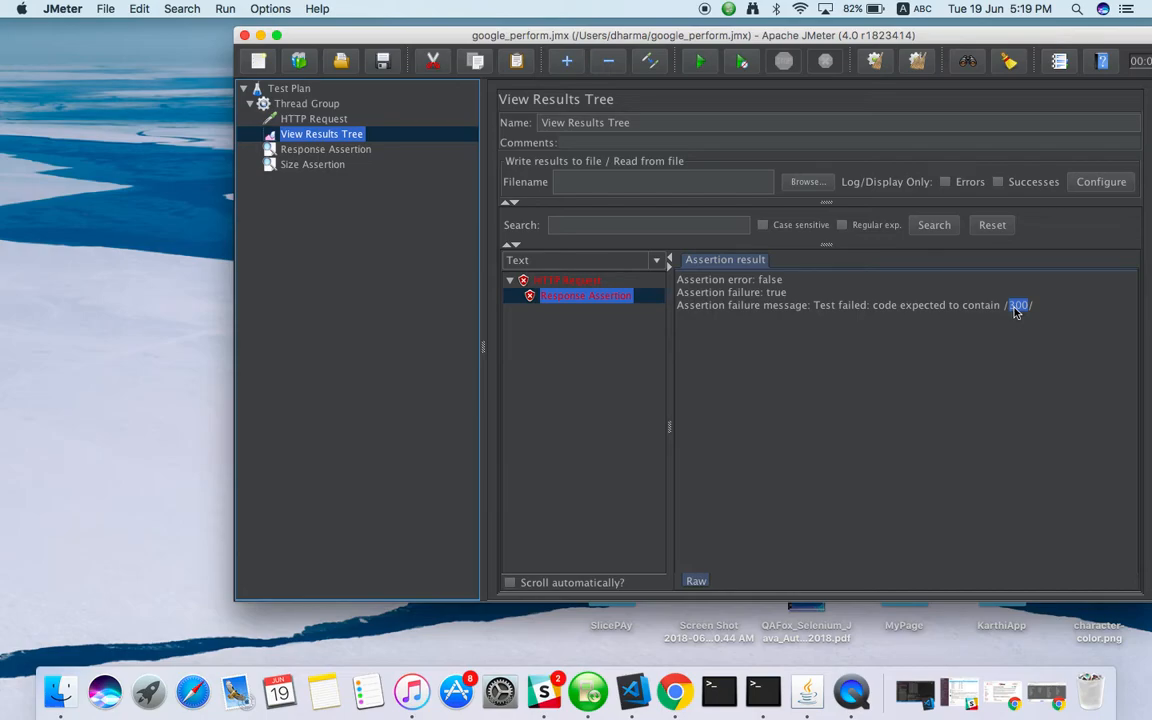
Step: Set the Response Assertion's custom failure message to "Response code is wrong" and save the test plan
left_click(318, 149)
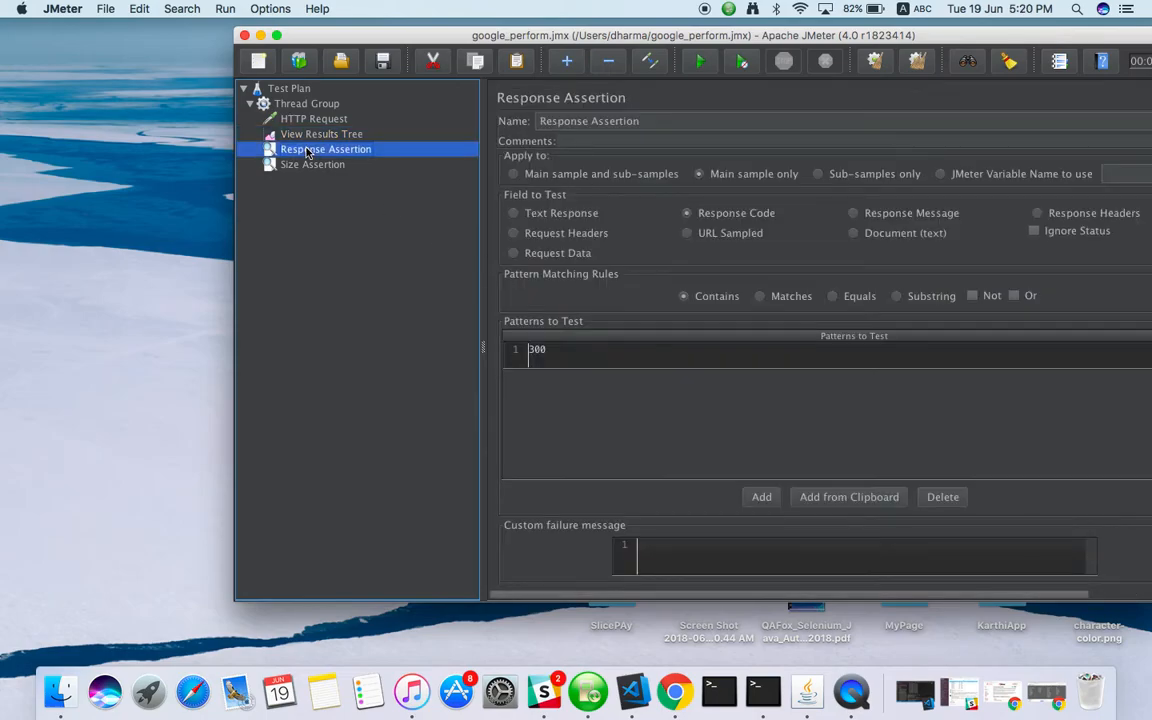
left_click(560, 351)
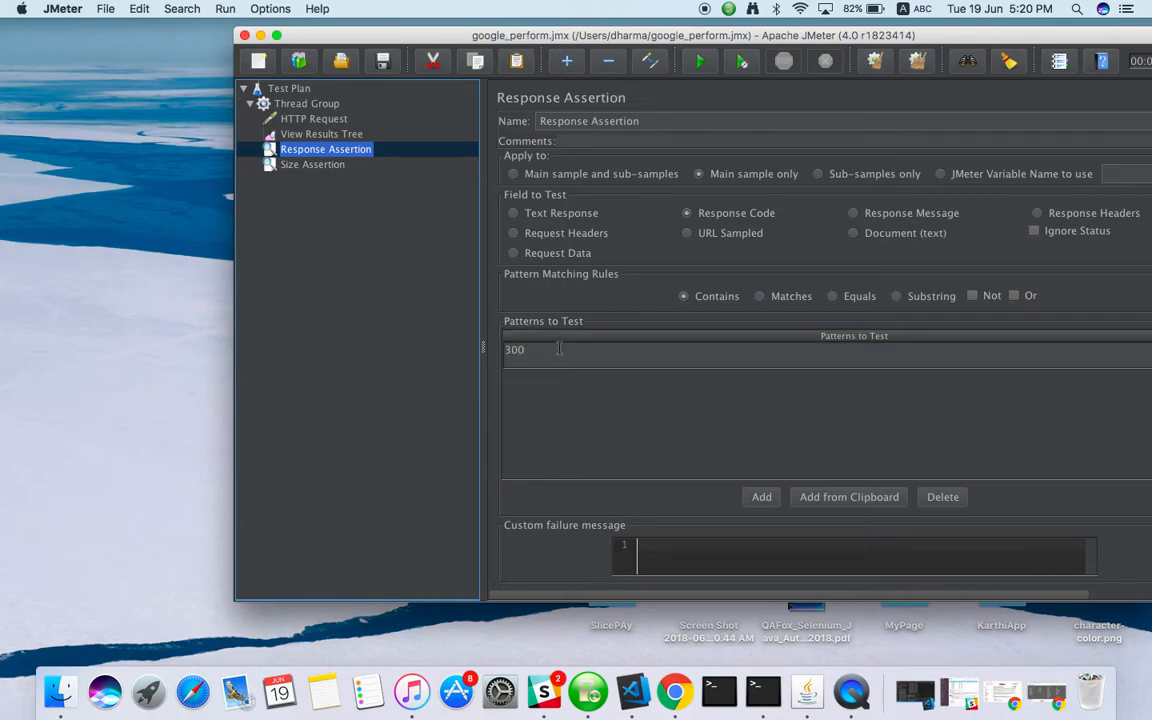
left_click(653, 553)
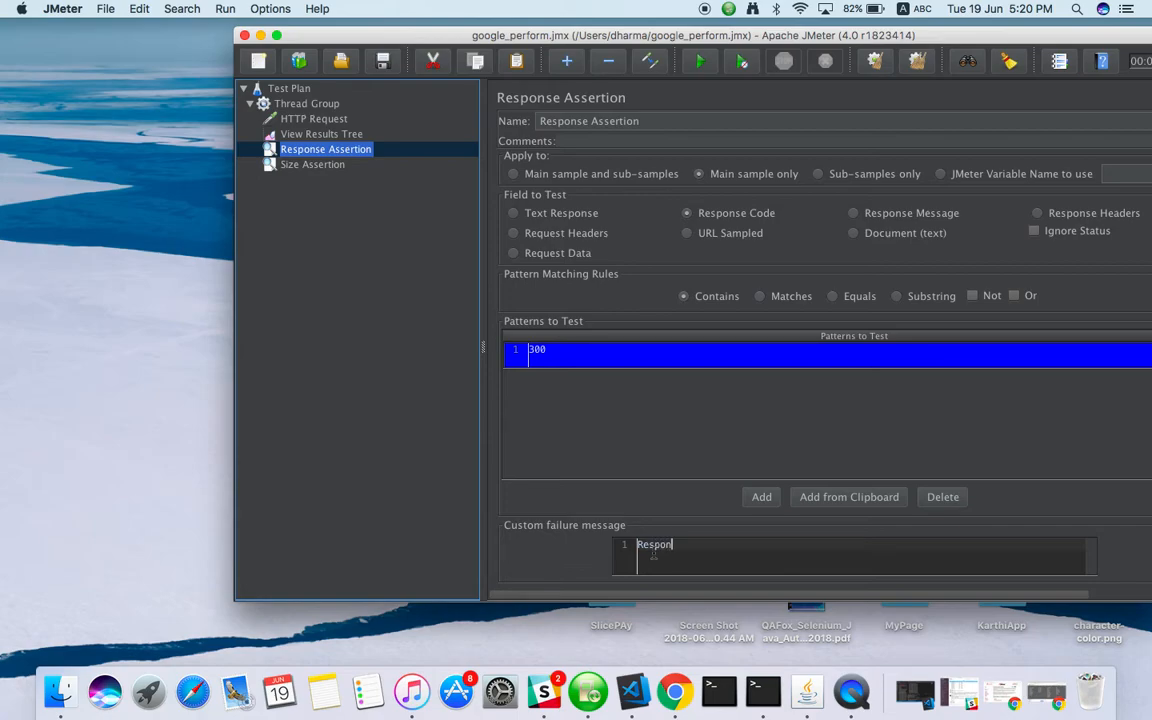
type("Response code is wrong")
left_click(382, 63)
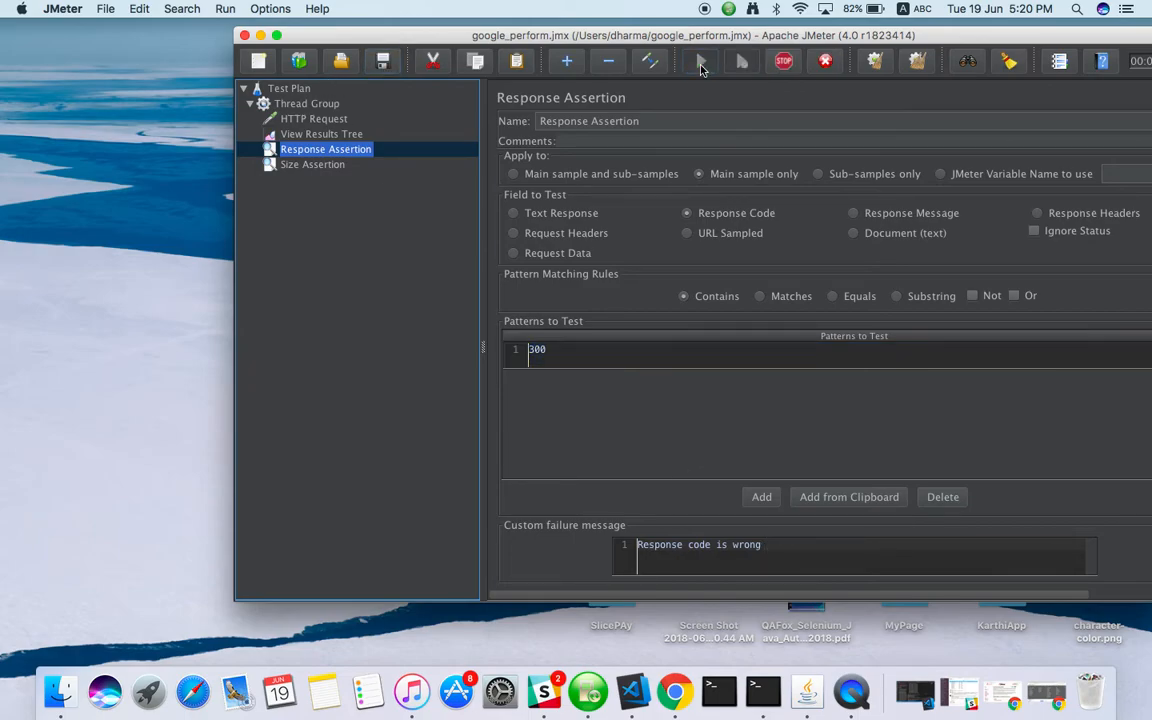
Step: Examine the Response Assertion's failure message under the latest HTTP Request in View Results Tree
left_click(312, 133)
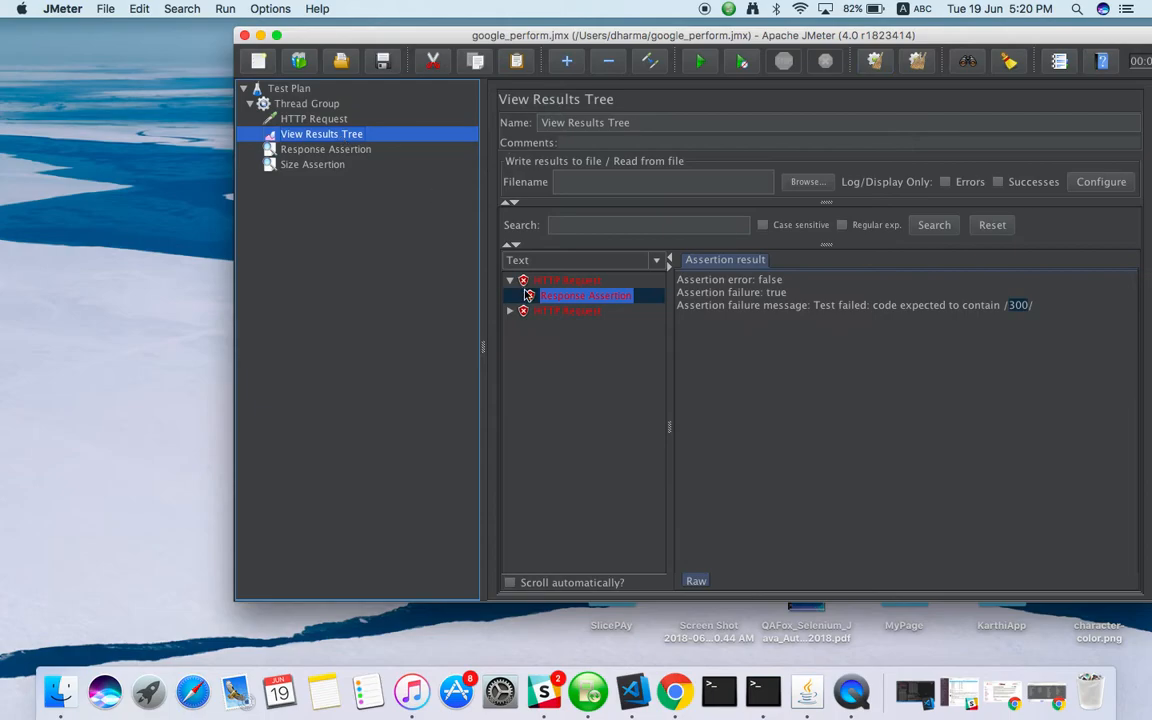
left_click(516, 312)
left_click(511, 311)
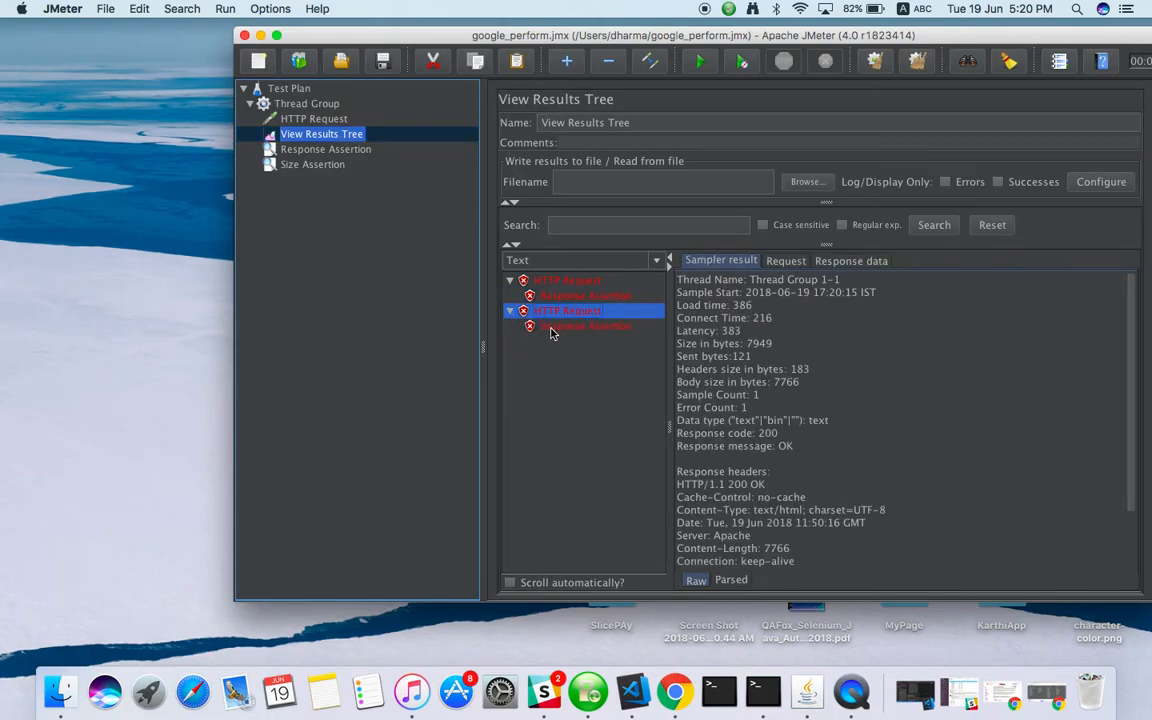
left_click(550, 327)
left_click_drag(815, 310, 941, 316)
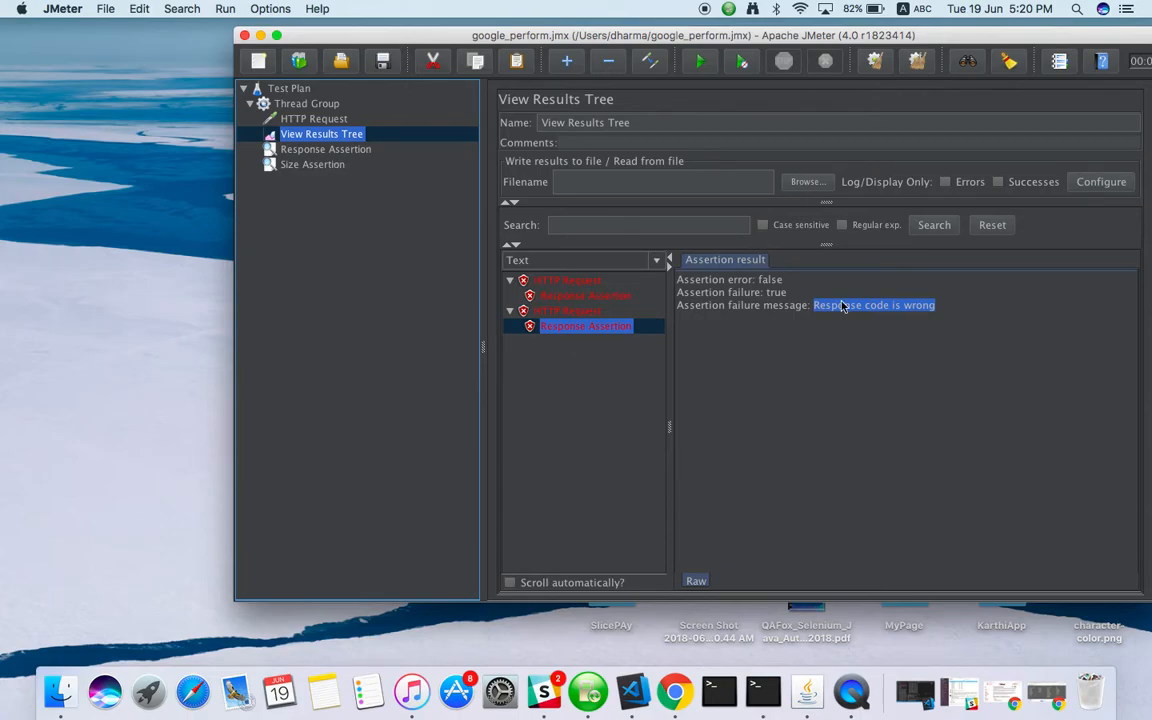
Step: Compare the Response Assertion failure messages of the two HTTP Request results in View Results Tree
left_click(511, 314)
left_click(512, 281)
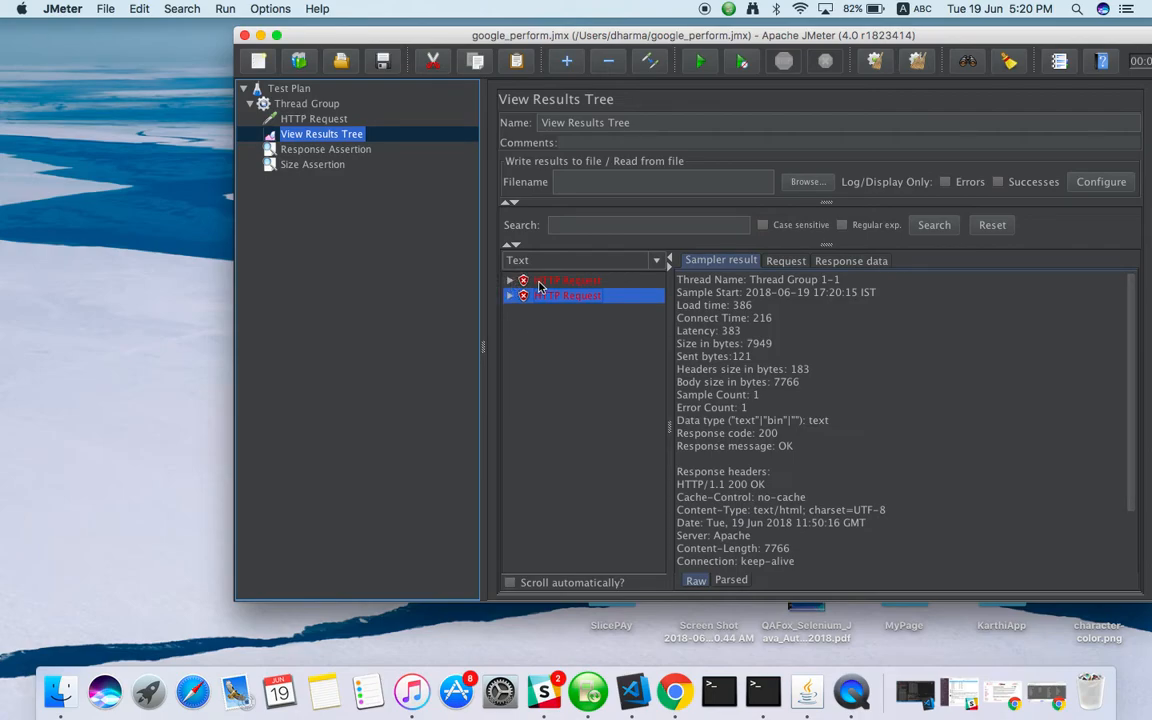
left_click(512, 281)
left_click(511, 281)
left_click(512, 314)
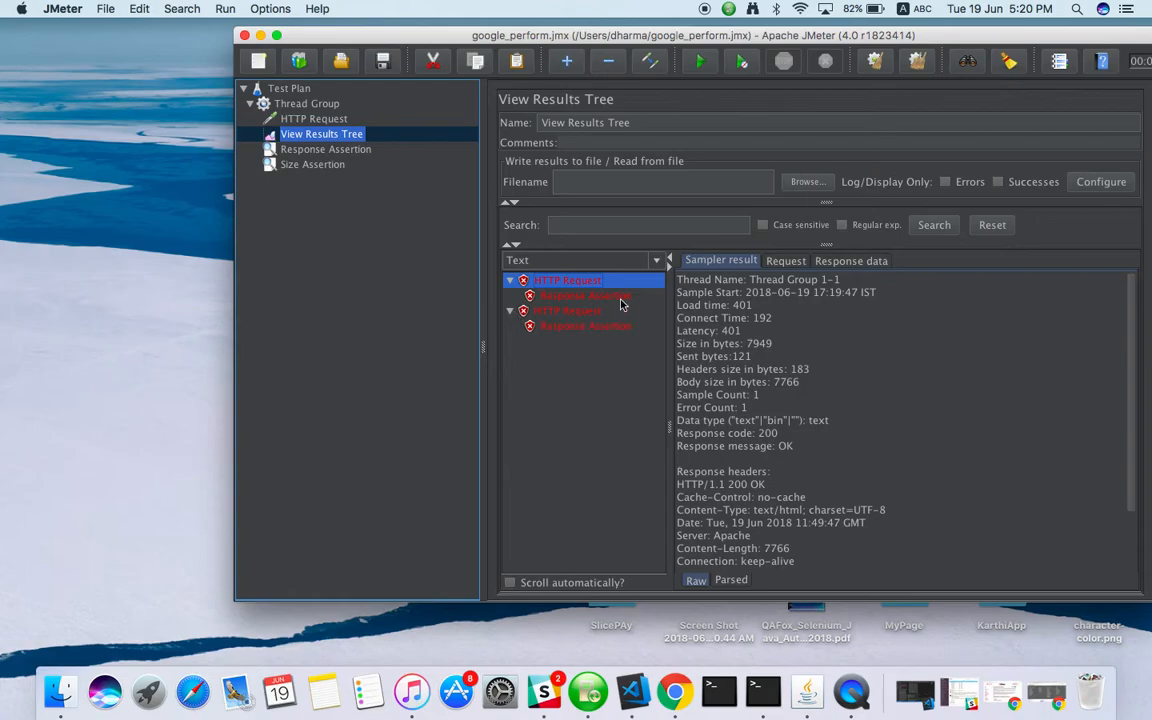
left_click(556, 324)
left_click(568, 297)
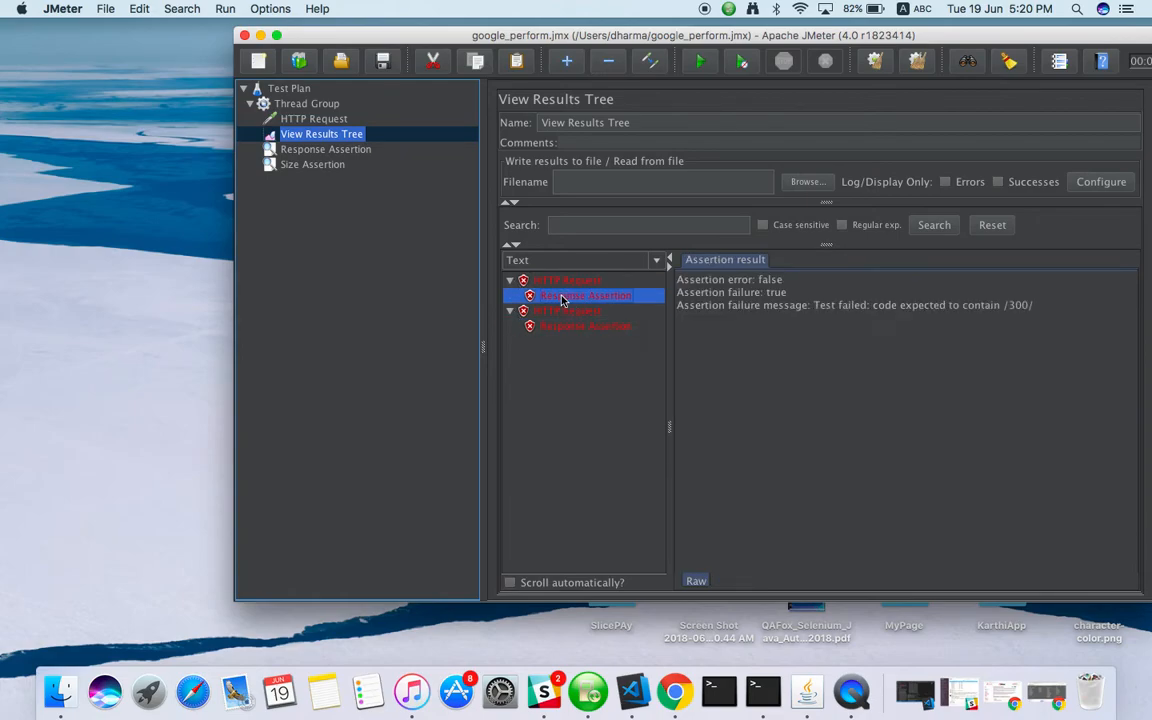
left_click(512, 284)
left_click(511, 291)
left_click(510, 281)
left_click(510, 312)
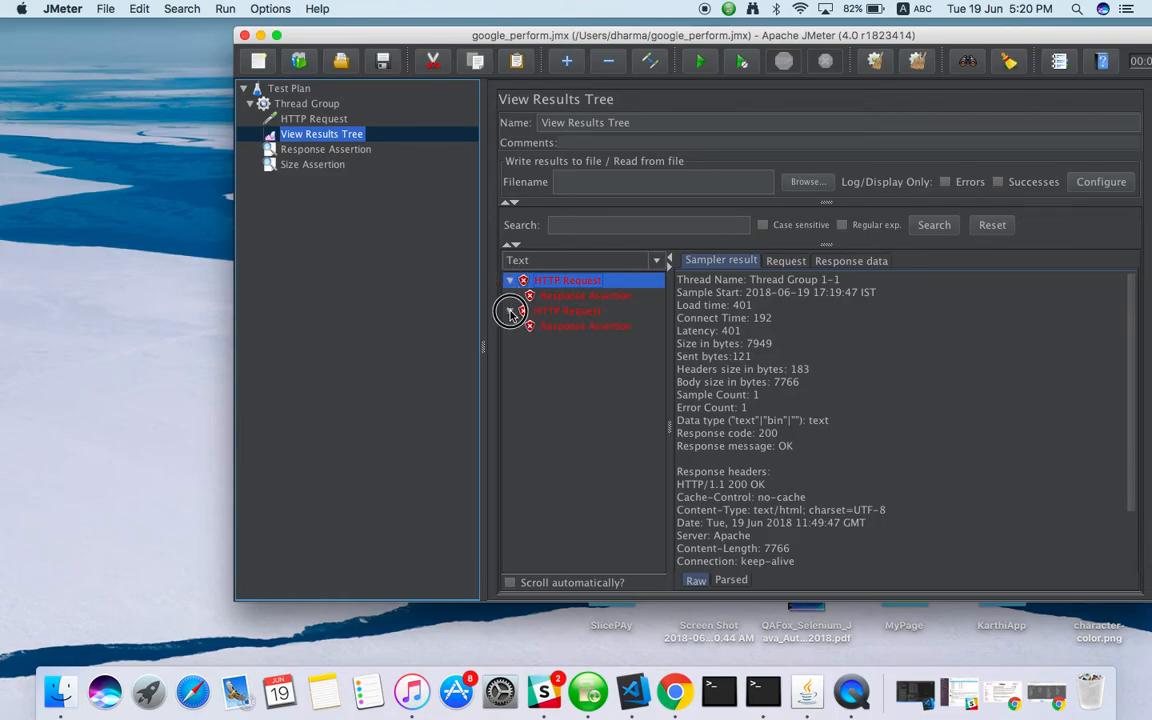
left_click(618, 300)
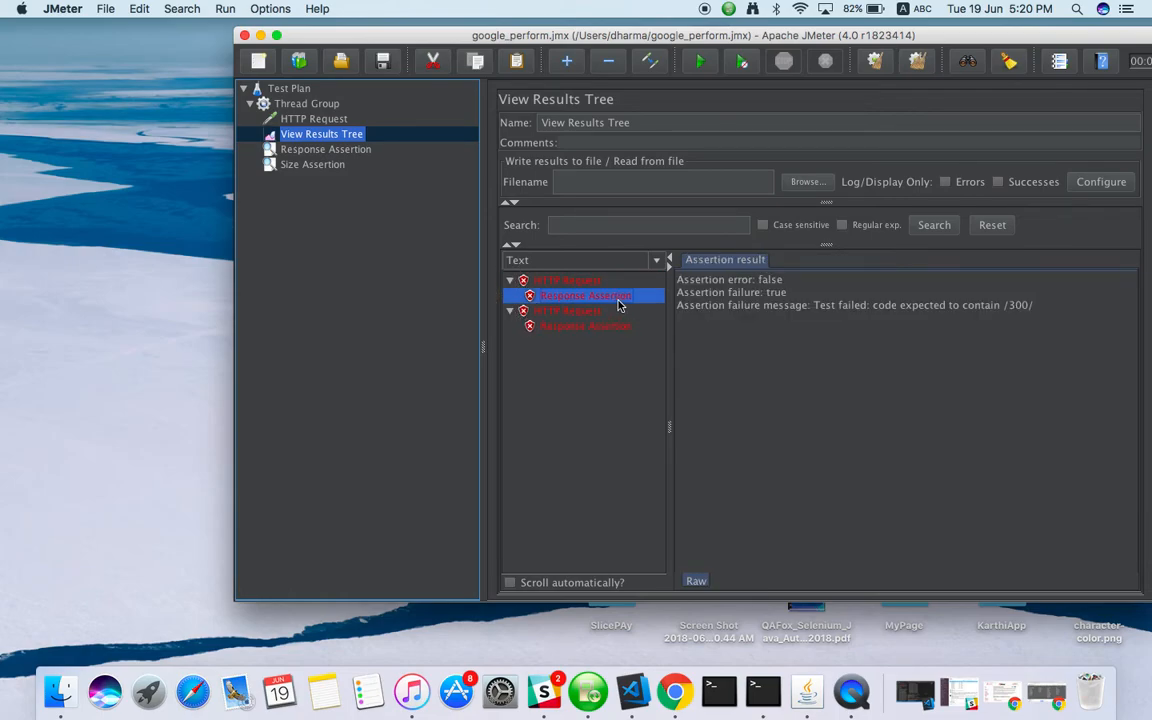
Step: Review the assertion and sampler types available for adding to the Thread Group without adding any
left_click(300, 104)
right_click(303, 107)
mouse_move(327, 116)
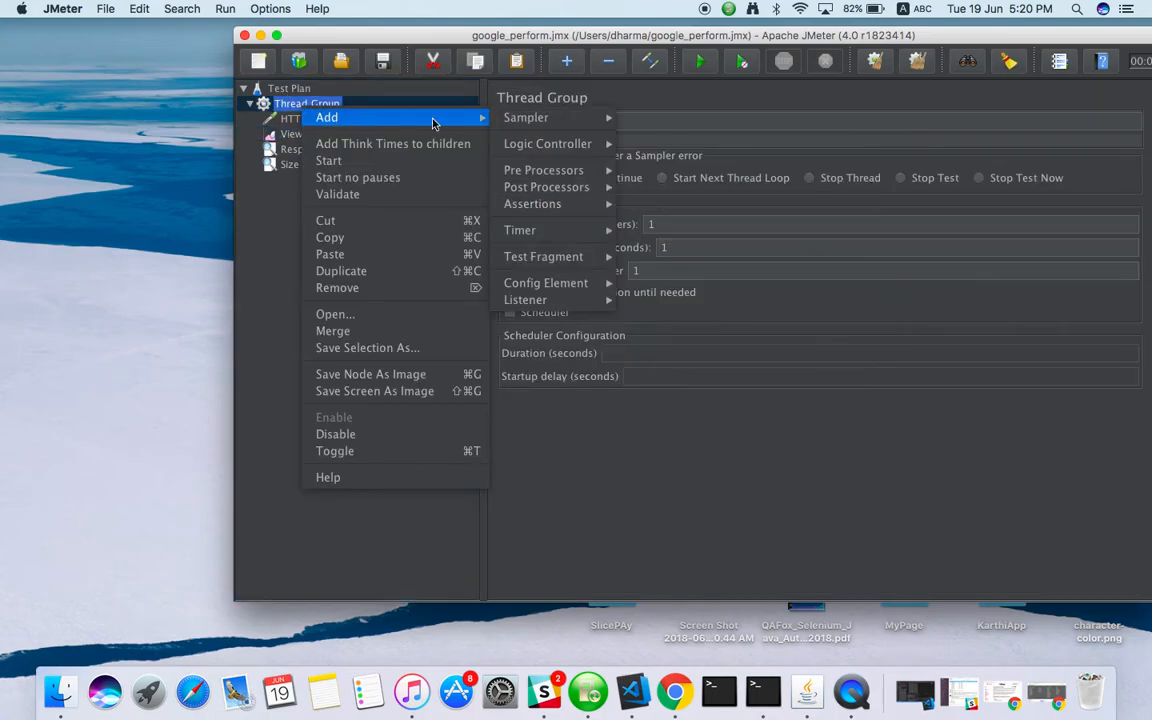
mouse_move(546, 195)
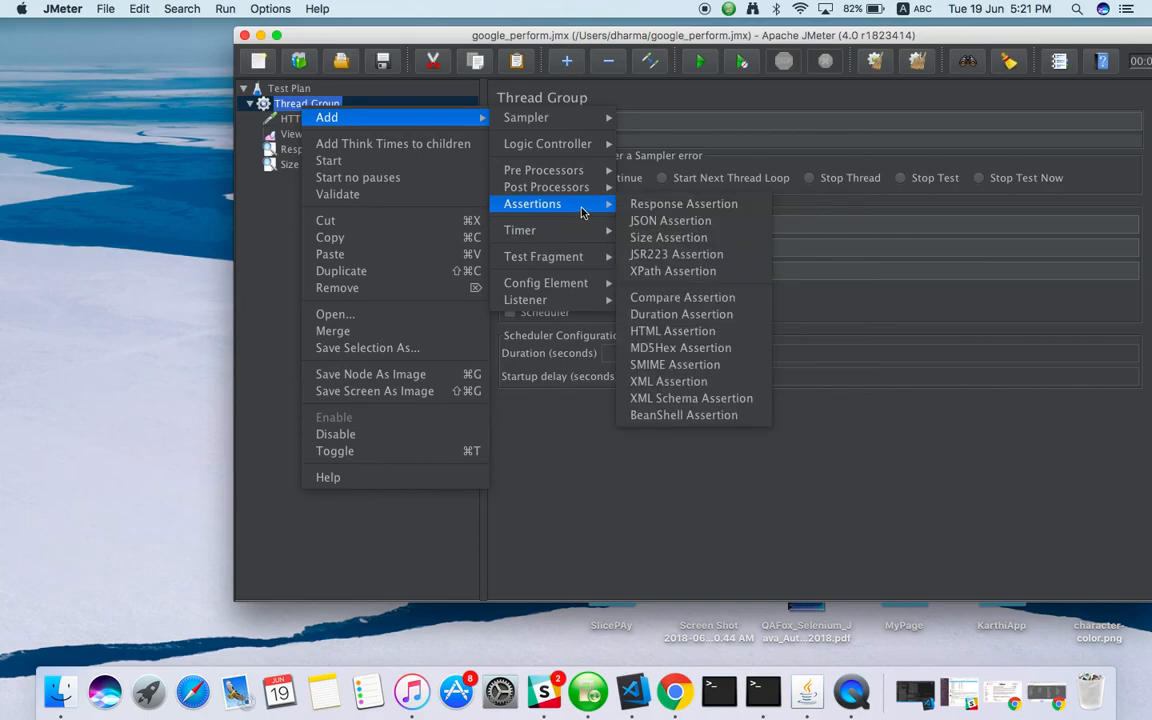
mouse_move(553, 113)
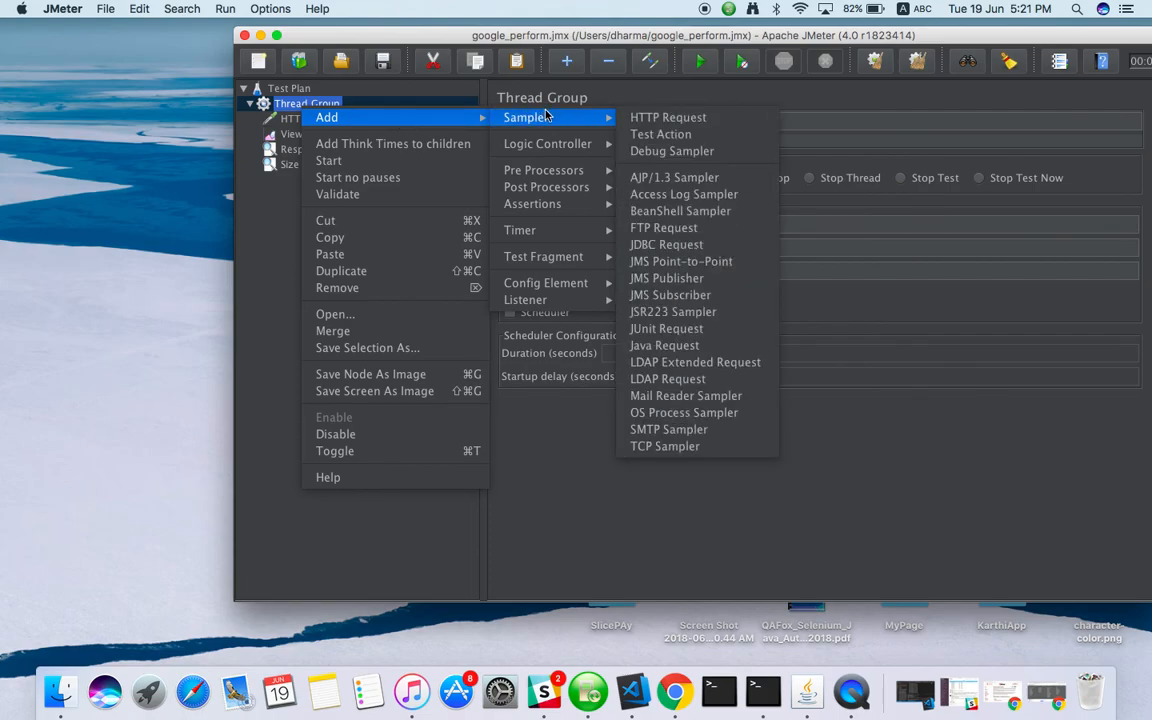
mouse_move(552, 147)
mouse_move(598, 118)
left_click(634, 98)
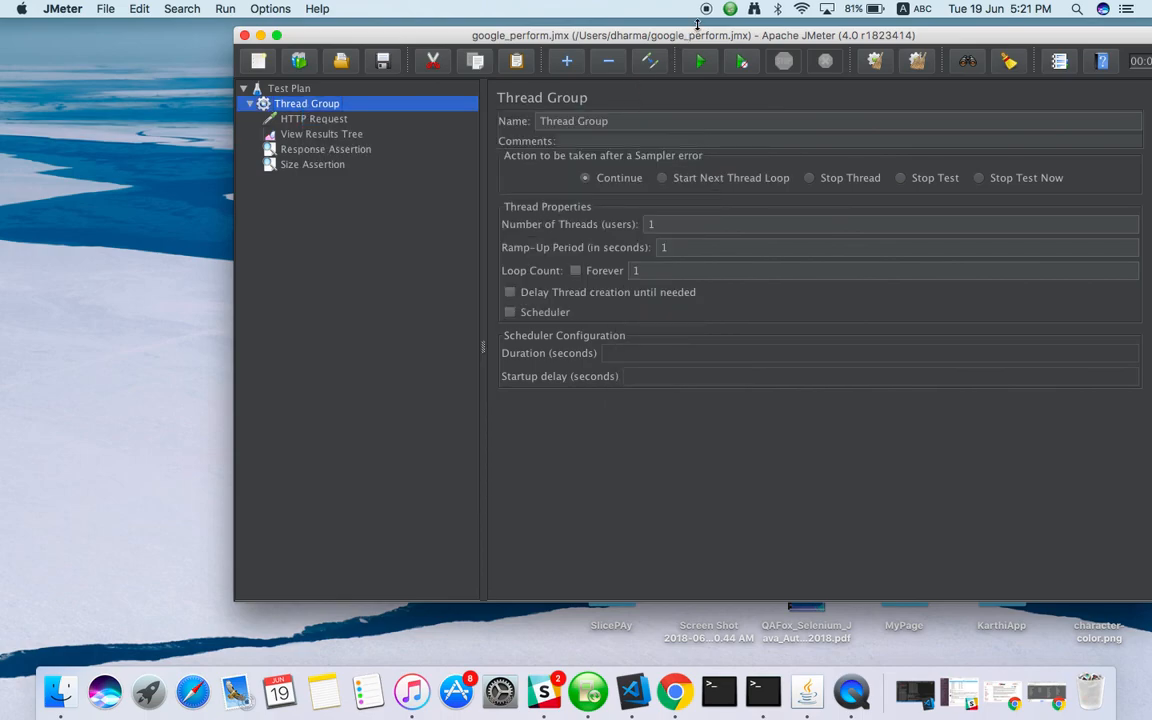